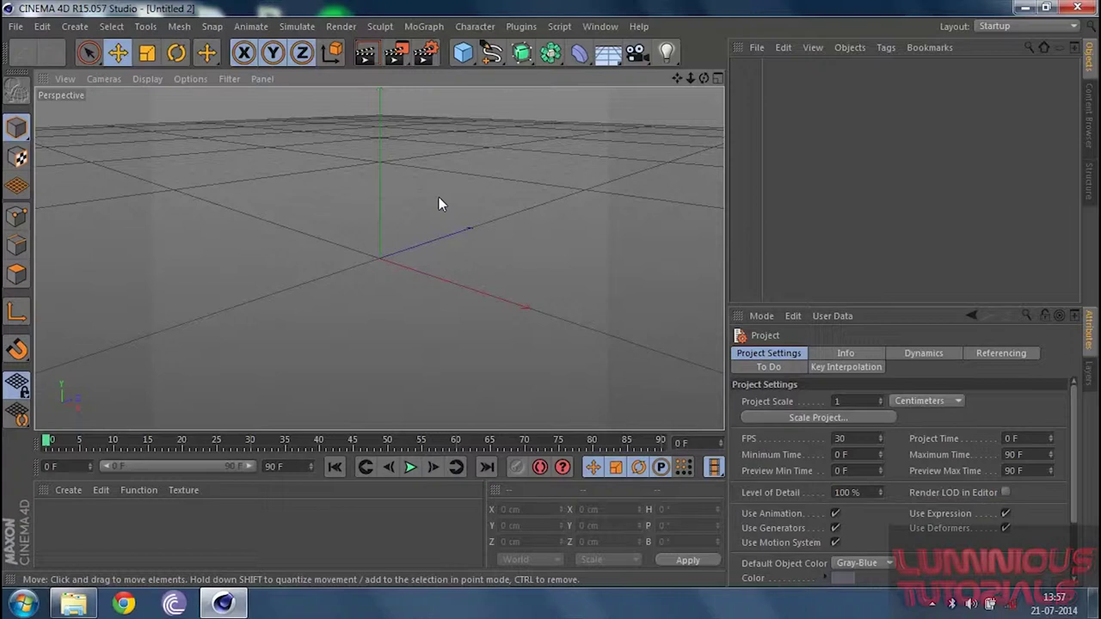
# Step: Browse the generator and spline flyouts, then pick the Linear spline tool
pyautogui.moveTo(522, 53); pyautogui.dragTo(706, 54)
pyautogui.moveTo(471, 207); pyautogui.dragTo(467, 188)
pyautogui.moveTo(489, 61)
pyautogui.mouseDown()
pyautogui.moveTo(698, 166)
pyautogui.moveTo(672, 256)
pyautogui.moveTo(544, 205)
pyautogui.moveTo(546, 77)
pyautogui.moveTo(467, 157)
pyautogui.moveTo(537, 84)
pyautogui.moveTo(543, 197)
pyautogui.moveTo(627, 252)
pyautogui.moveTo(641, 107)
pyautogui.moveTo(718, 75)
pyautogui.moveTo(718, 245)
pyautogui.moveTo(659, 256)
pyautogui.moveTo(624, 156)
pyautogui.moveTo(644, 74)
pyautogui.moveTo(385, 188)
pyautogui.moveTo(692, 133)
pyautogui.moveTo(526, 78)
pyautogui.moveTo(610, 288)
pyautogui.moveTo(342, 258)
pyautogui.mouseUp()
pyautogui.click(513, 53)
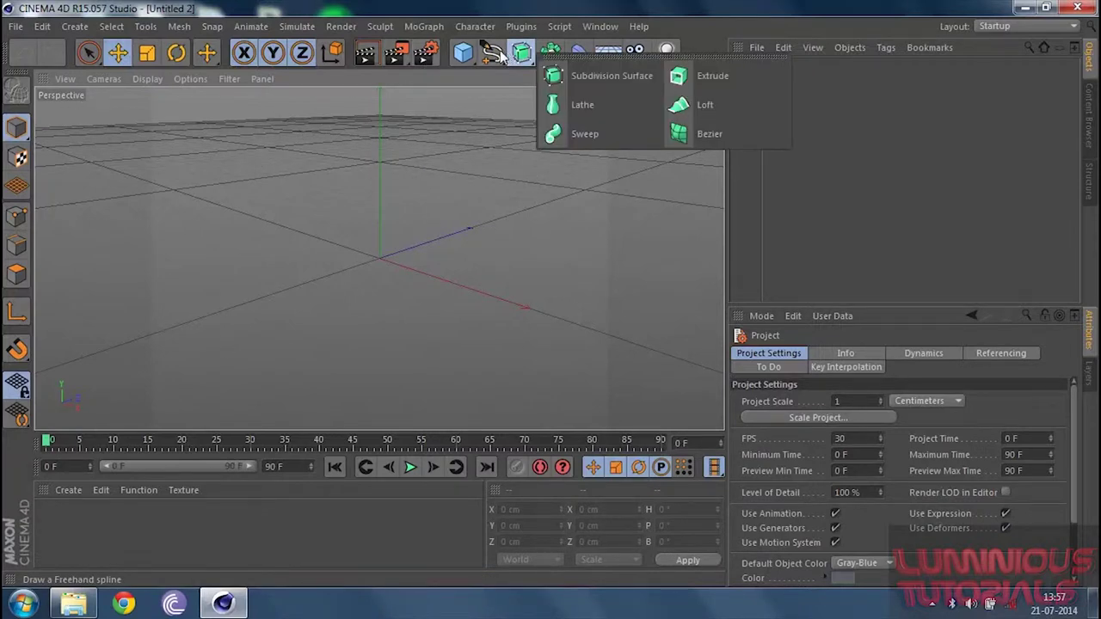
pyautogui.click(491, 53)
pyautogui.click(544, 103)
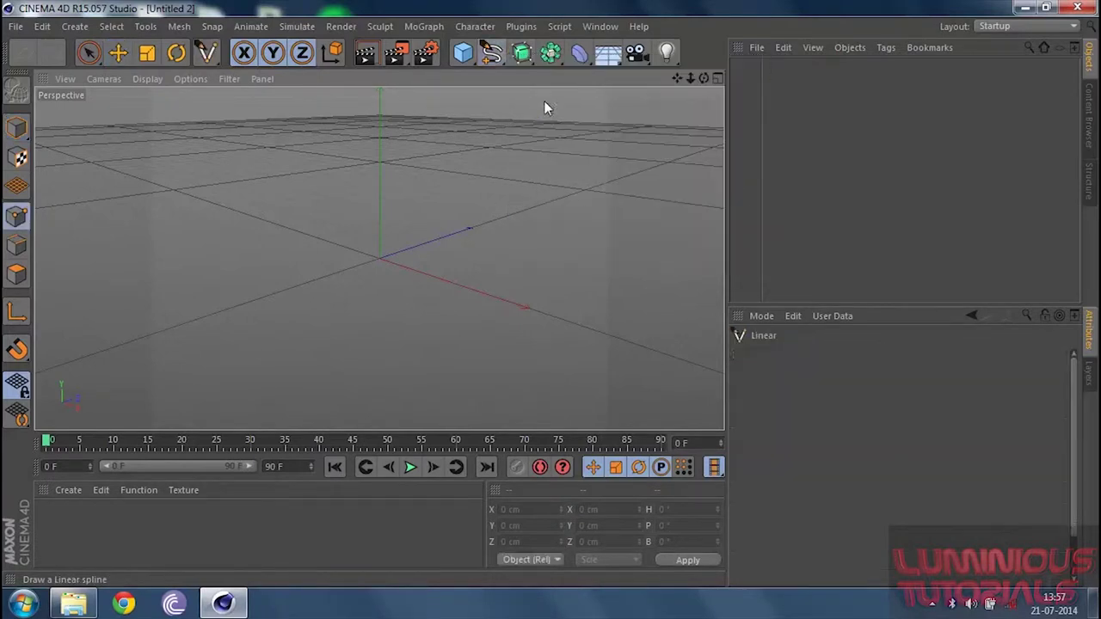
# Step: Draw a zigzag linear spline point by point in Perspective view, undoing the last point
pyautogui.click(312, 188)
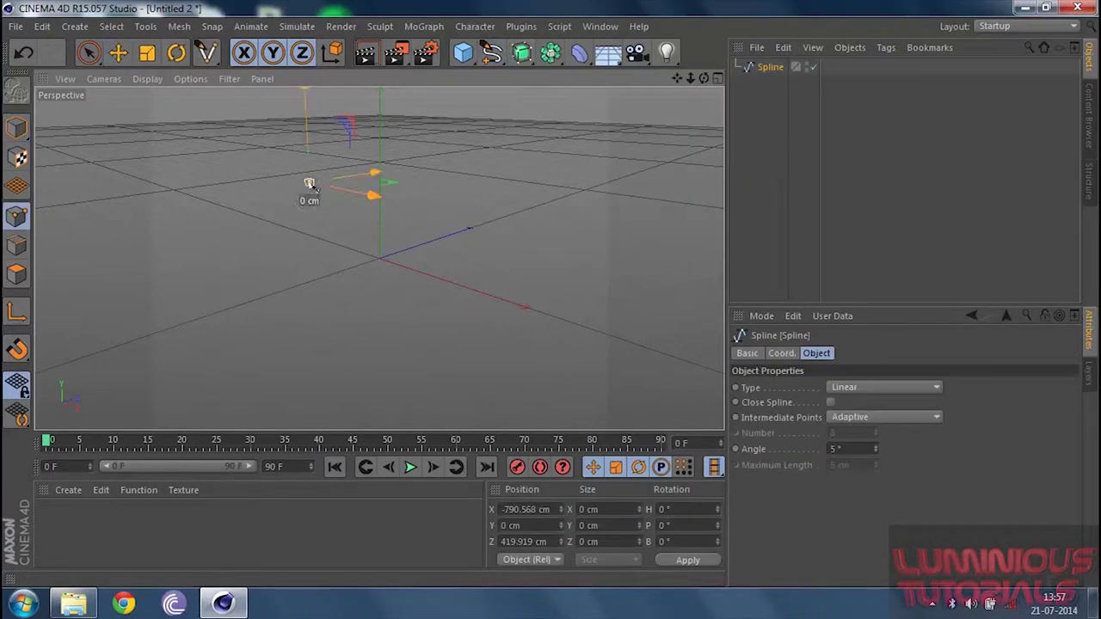
pyautogui.click(248, 252)
pyautogui.click(319, 345)
pyautogui.click(564, 260)
pyautogui.click(462, 201)
pyautogui.click(330, 277)
pyautogui.click(343, 207)
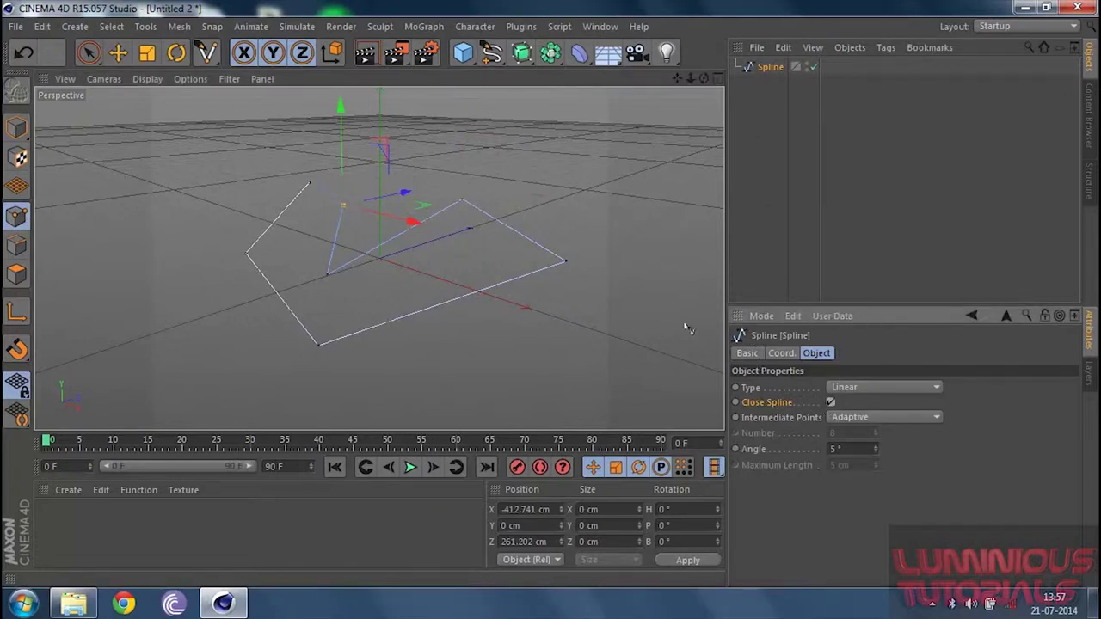
pyautogui.click(643, 284)
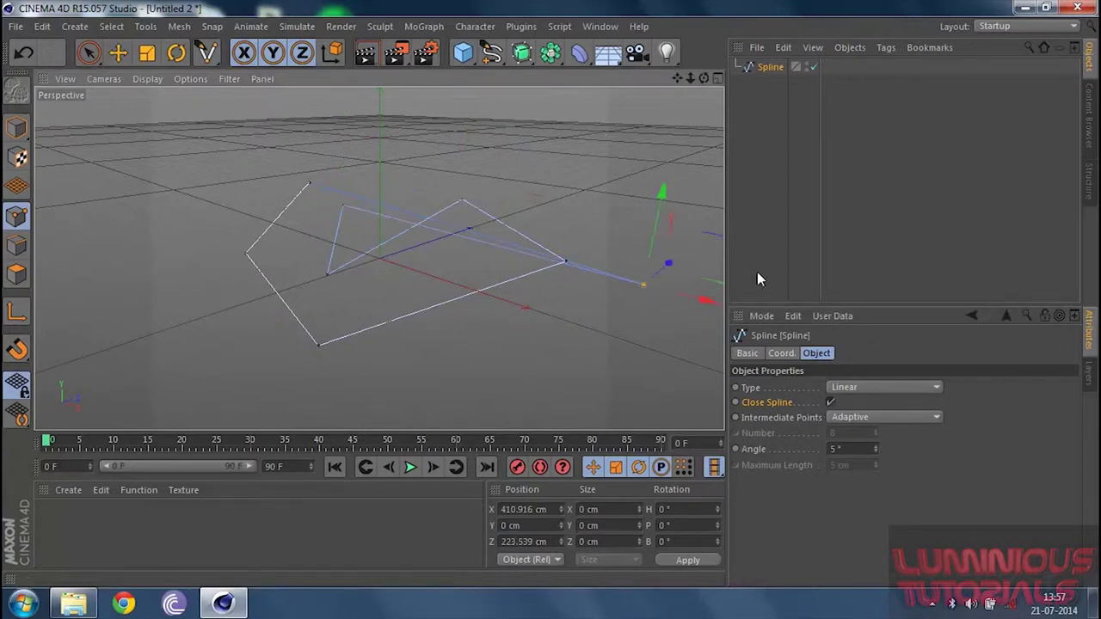
pyautogui.hotkey('ctrl', 'z')
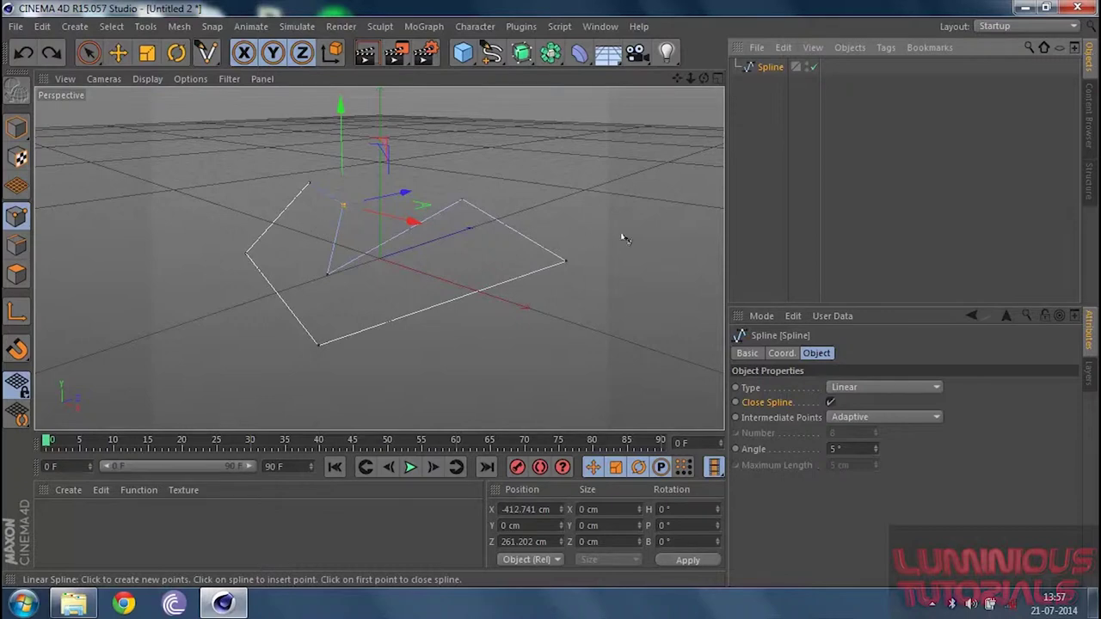
pyautogui.click(718, 78)
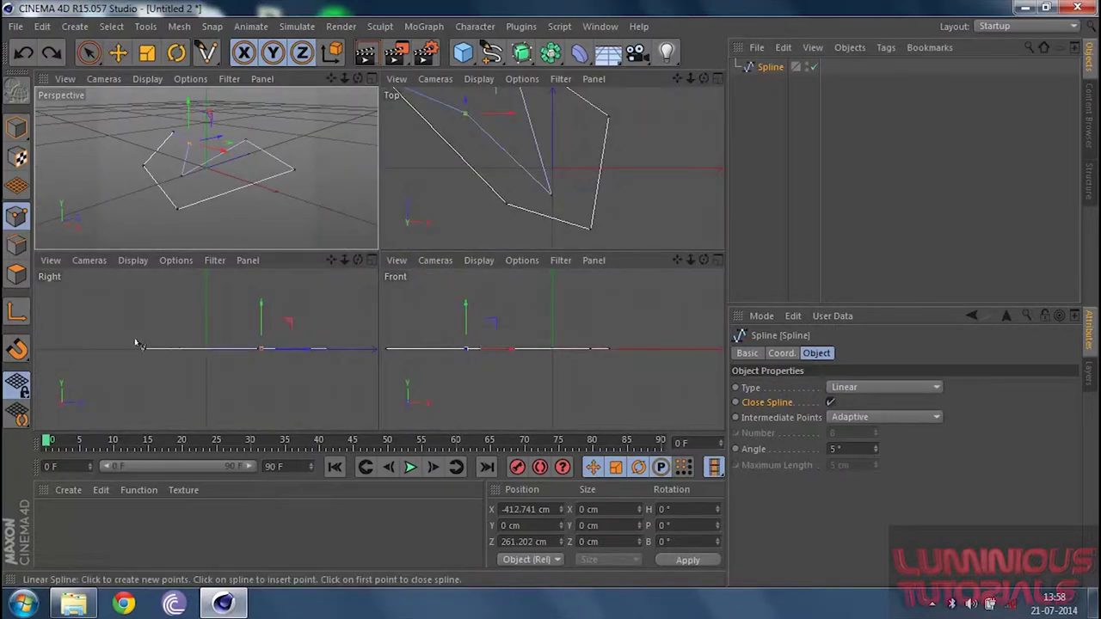
pyautogui.click(718, 78)
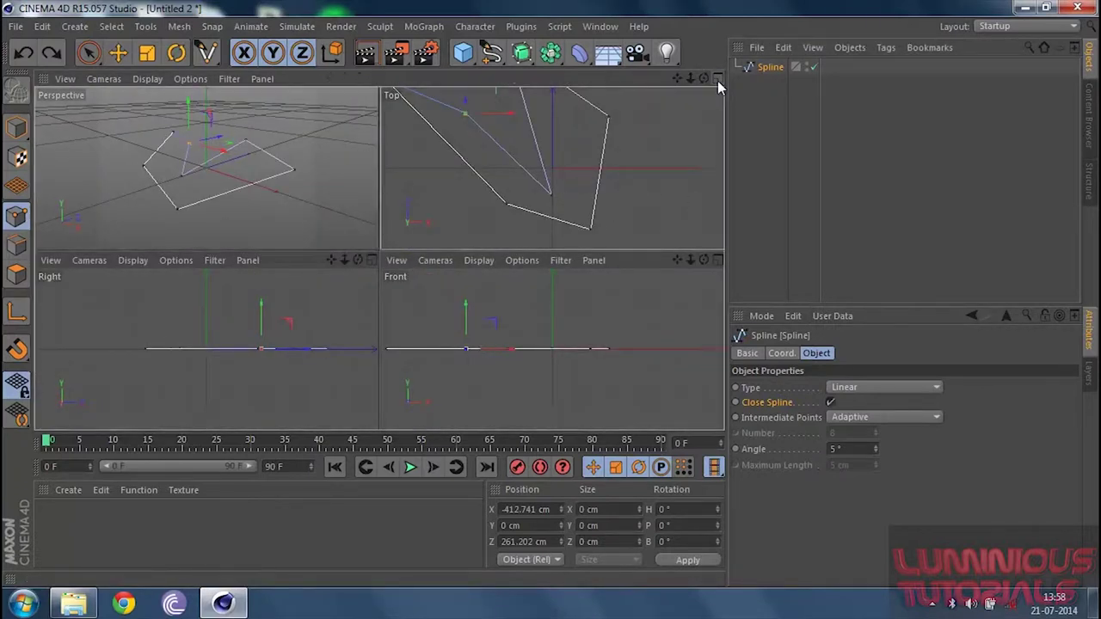
pyautogui.scroll(-4, 379, 258)
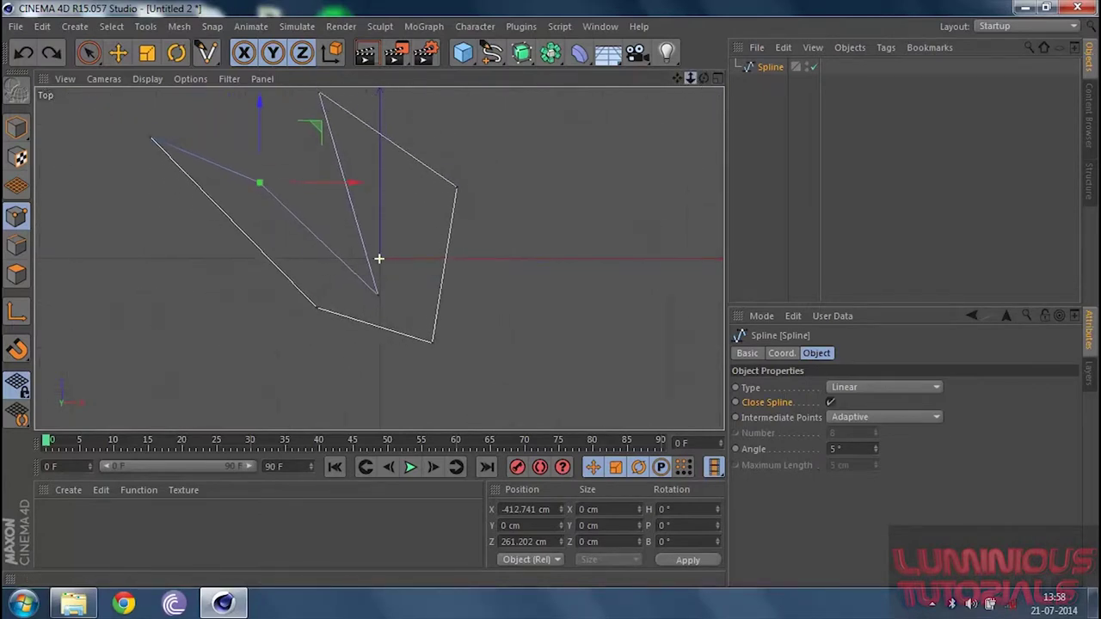
pyautogui.click(718, 79)
pyautogui.click(373, 79)
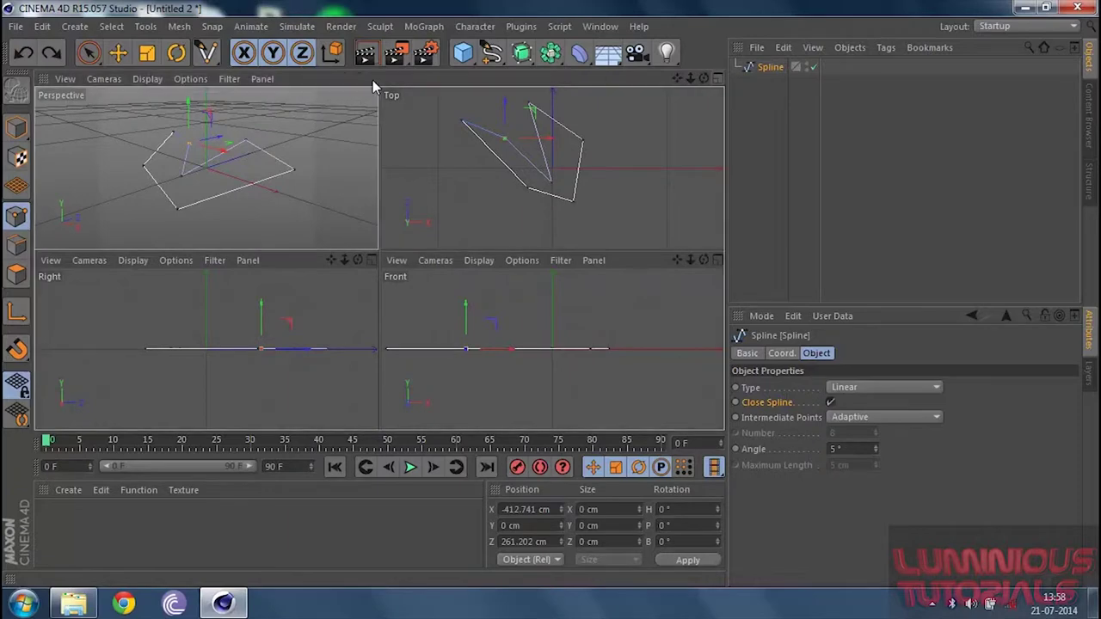
pyautogui.moveTo(703, 77); pyautogui.dragTo(674, 82)
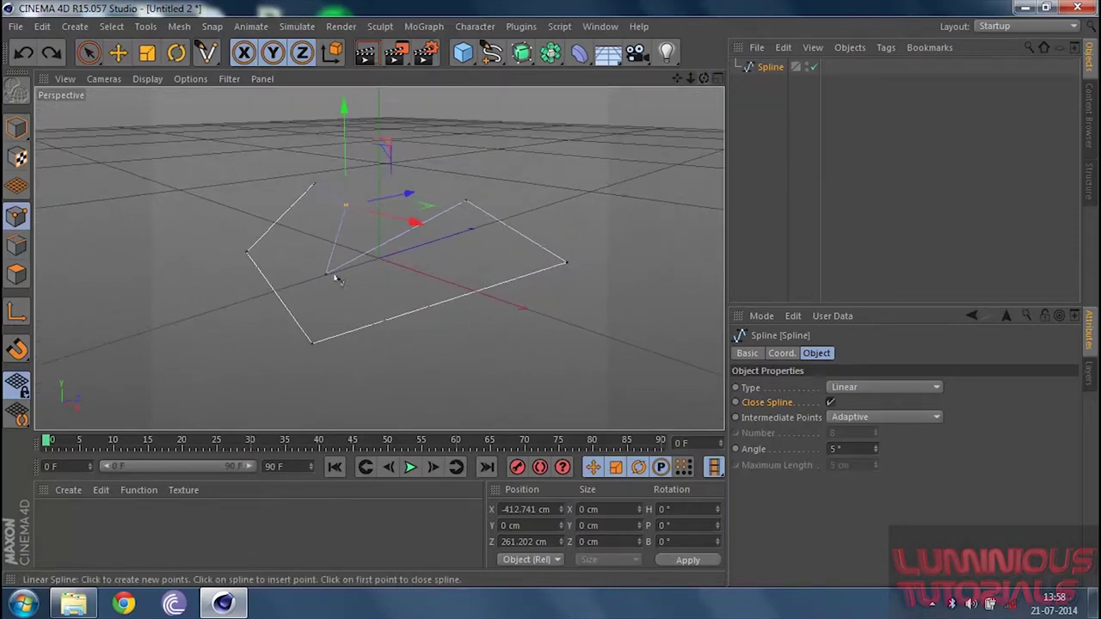
pyautogui.click(720, 78)
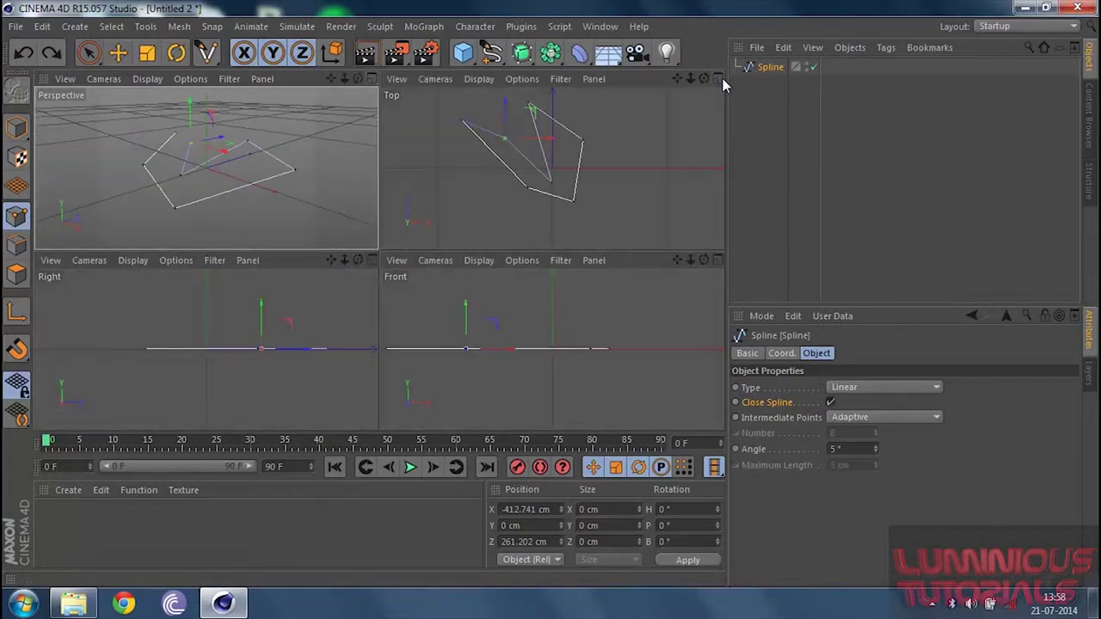
pyautogui.click(371, 76)
pyautogui.moveTo(703, 79); pyautogui.dragTo(563, 100)
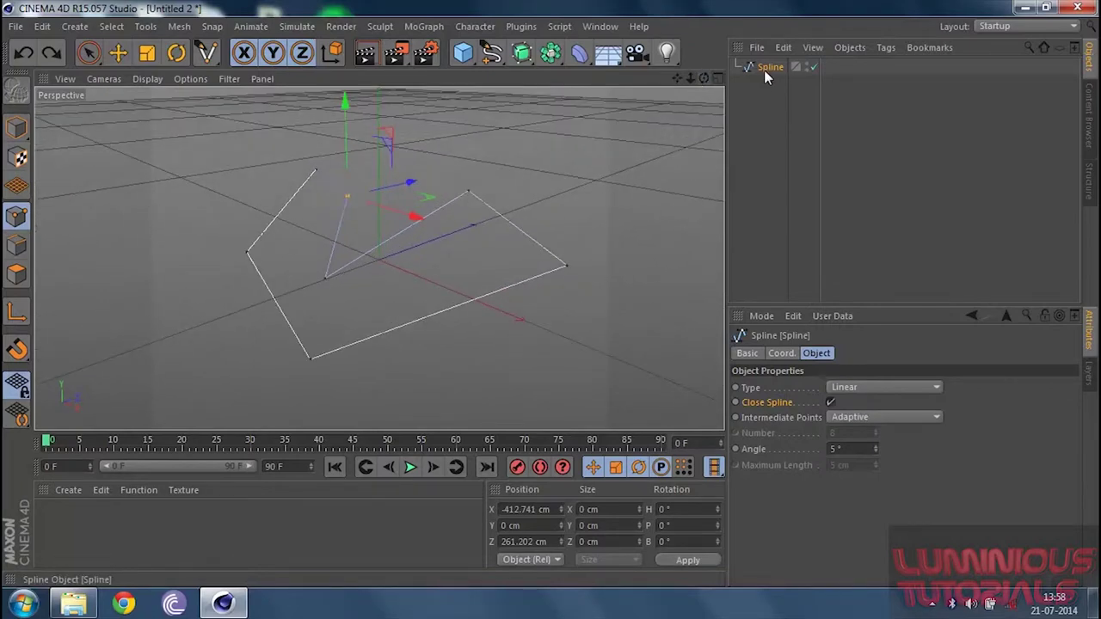
# Step: Delete the old spline, maximize the Top view and choose the Linear spline tool
pyautogui.press('Delete')
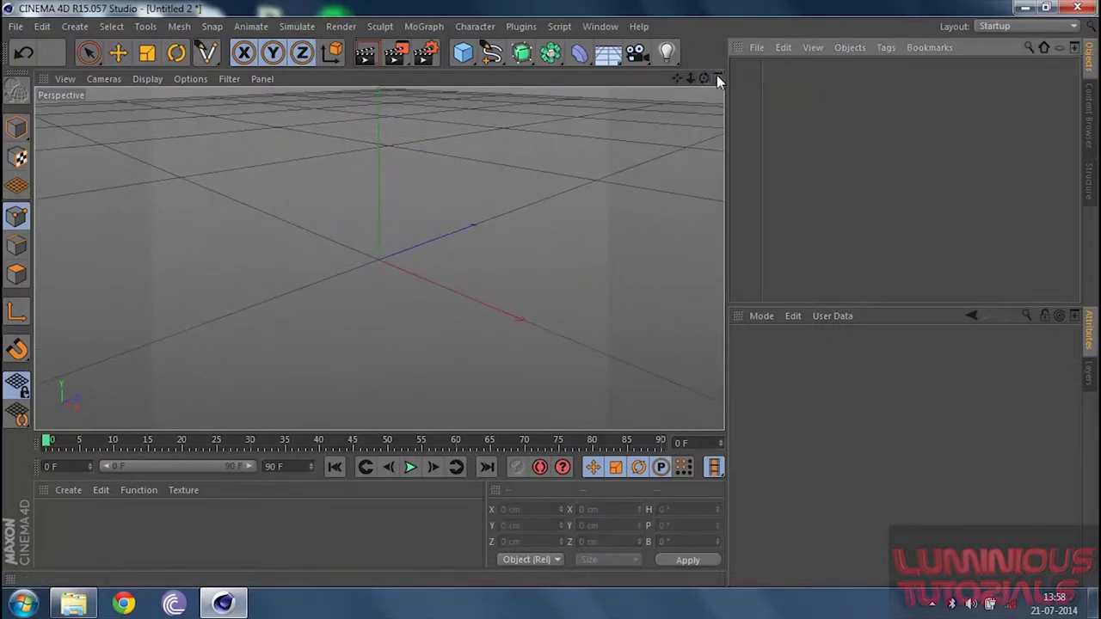
pyautogui.click(718, 77)
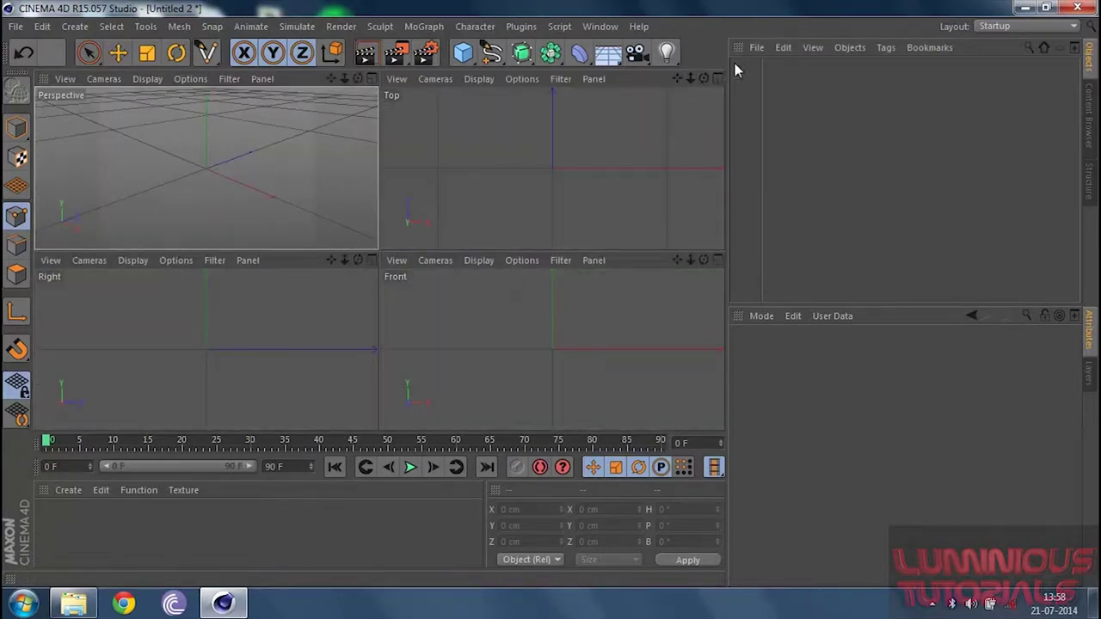
pyautogui.click(719, 79)
pyautogui.click(494, 56)
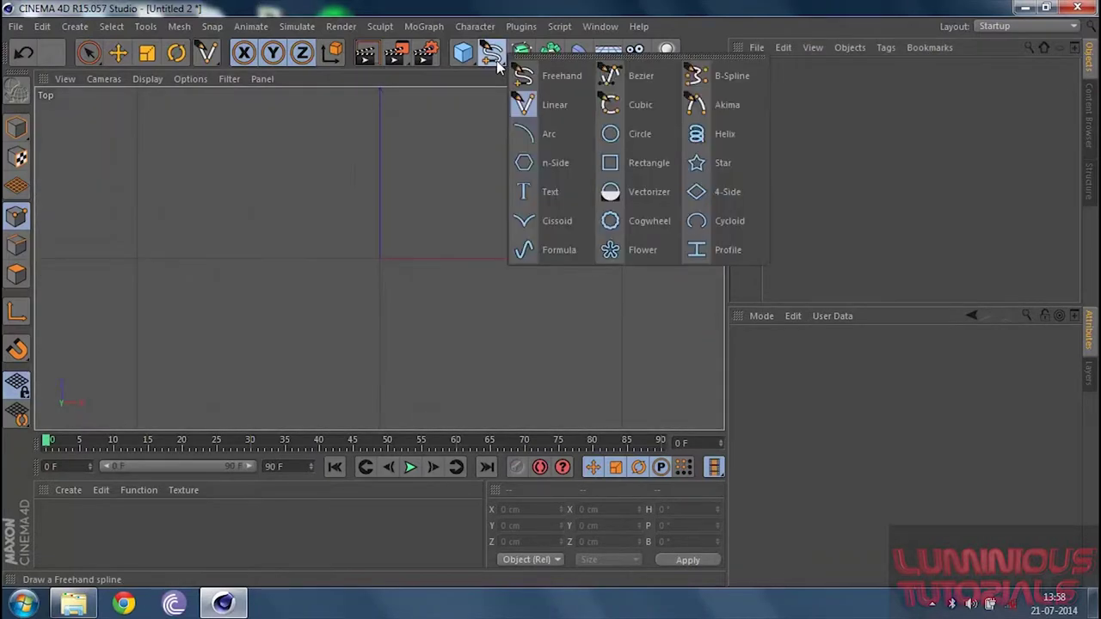
pyautogui.click(544, 101)
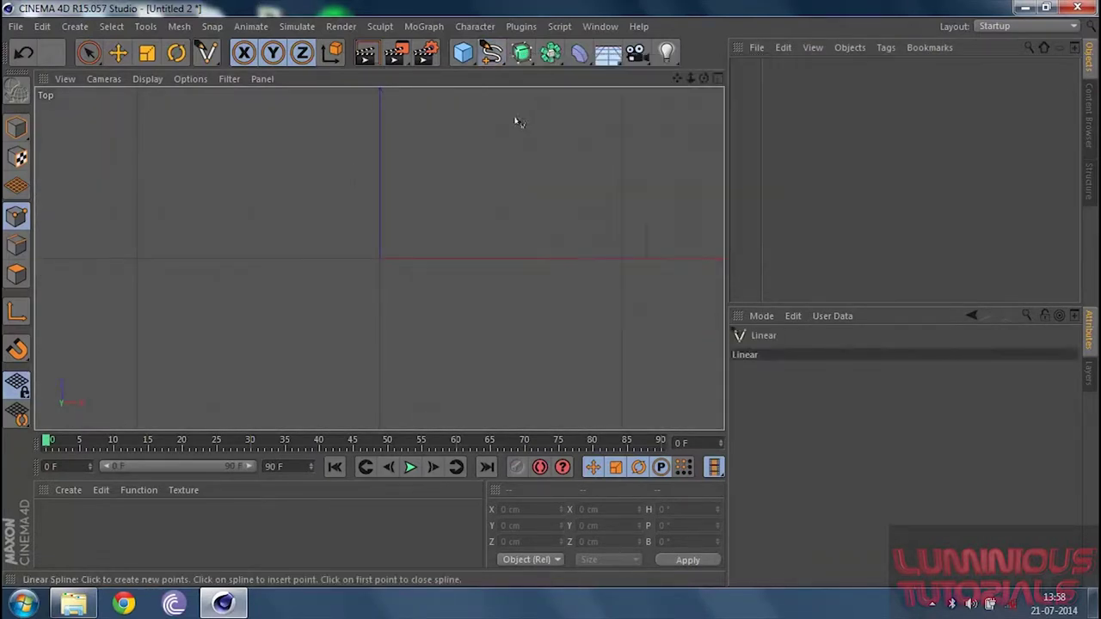
# Step: Draw an eight-point linear outline in the Top view and enable Close Spline
pyautogui.click(258, 169)
pyautogui.click(224, 255)
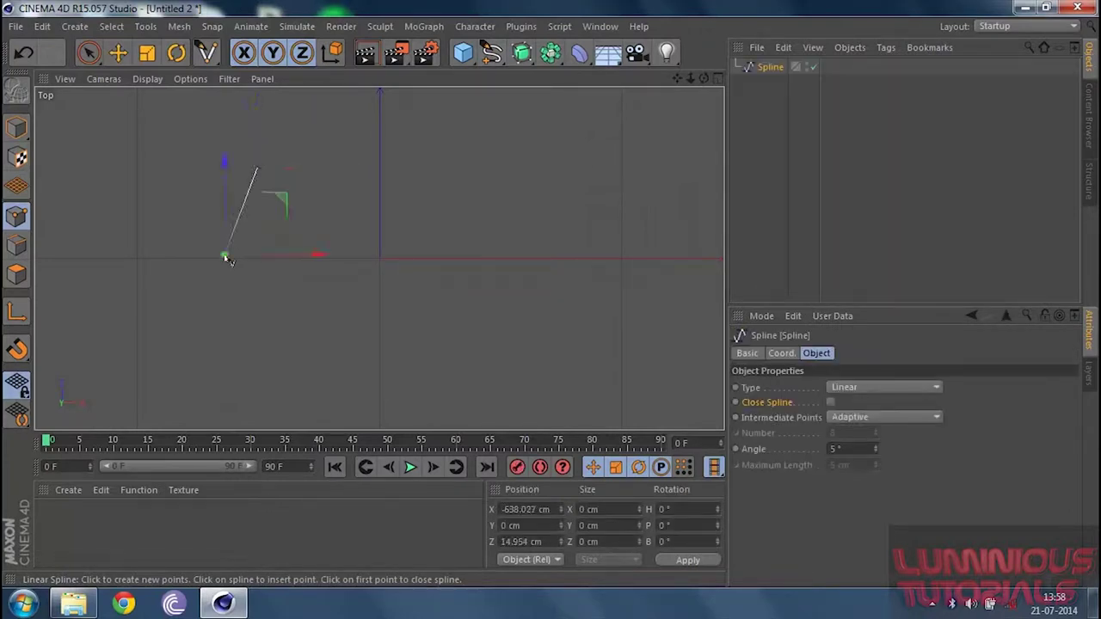
pyautogui.click(339, 319)
pyautogui.click(512, 223)
pyautogui.click(418, 180)
pyautogui.click(316, 238)
pyautogui.click(287, 214)
pyautogui.click(300, 175)
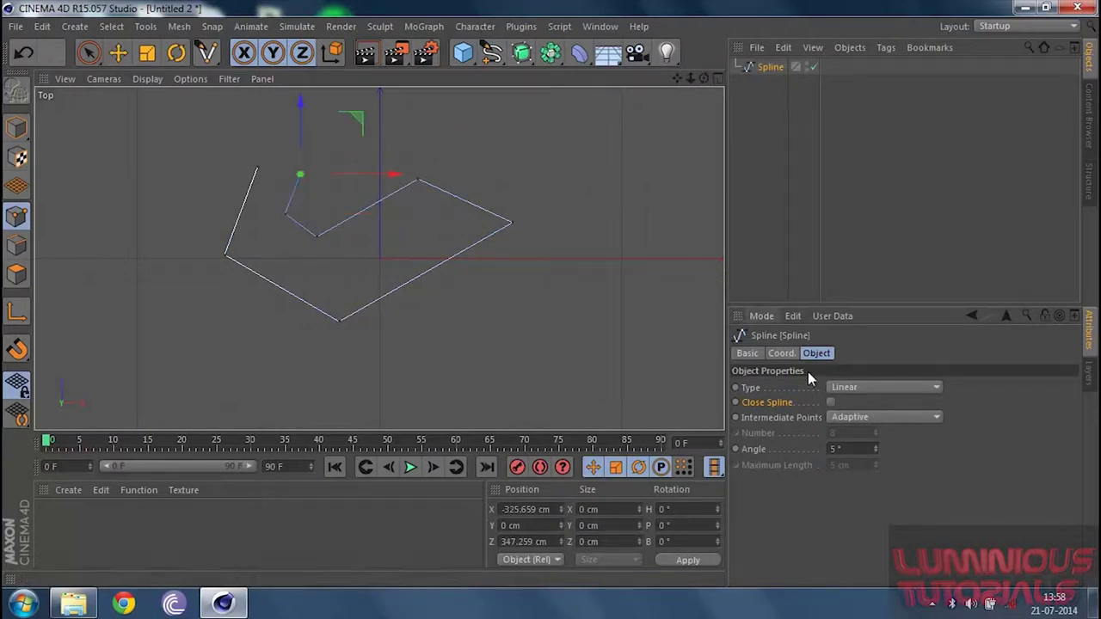
pyautogui.click(830, 403)
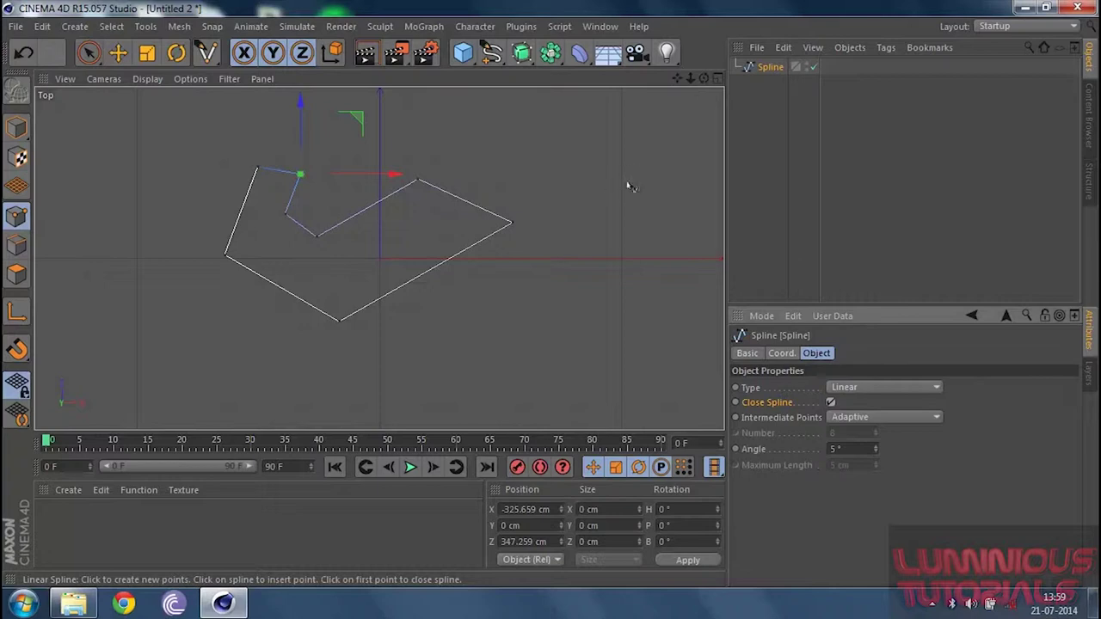
# Step: Inspect the spline in four views and maximized Perspective with zoom and orbit, then delete it
pyautogui.click(717, 79)
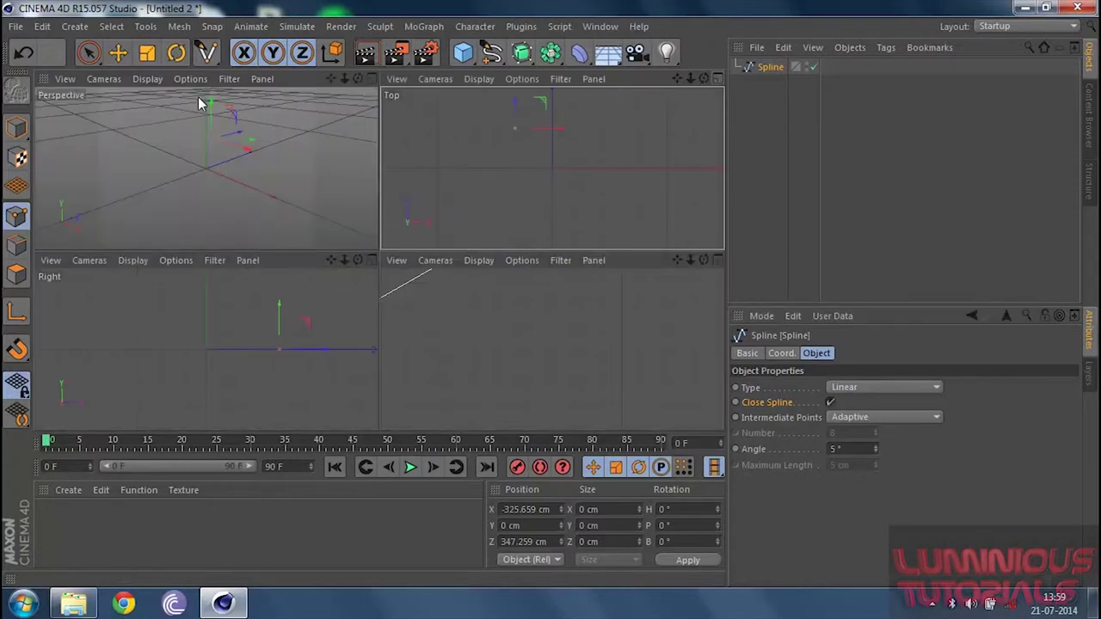
pyautogui.click(373, 79)
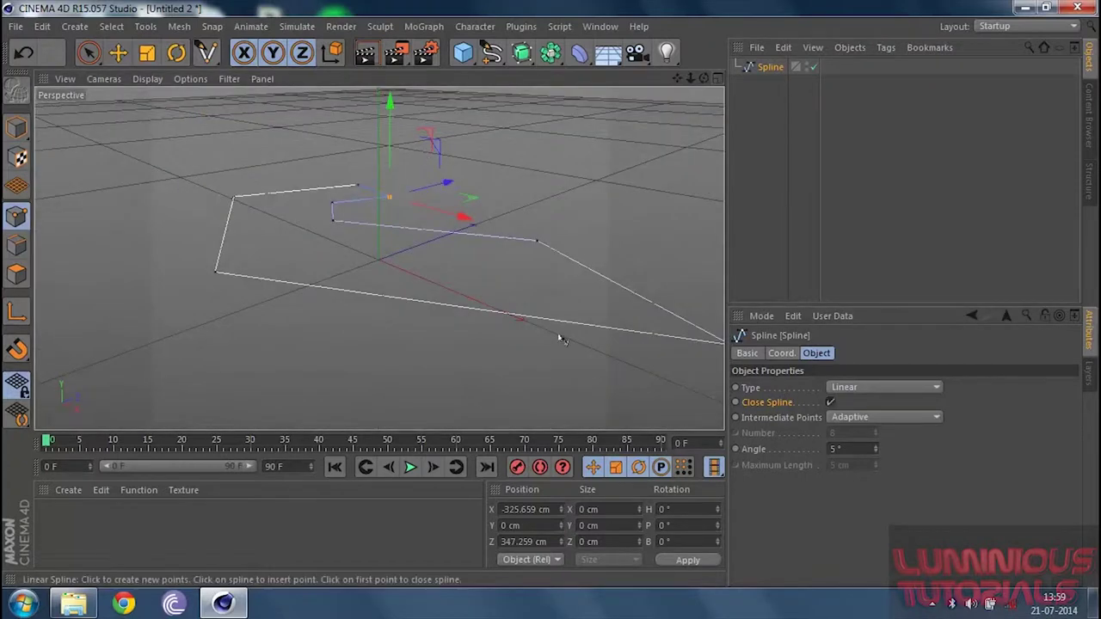
pyautogui.moveTo(690, 79)
pyautogui.mouseDown()
pyautogui.moveTo(667, 83)
pyautogui.moveTo(686, 80)
pyautogui.mouseUp()
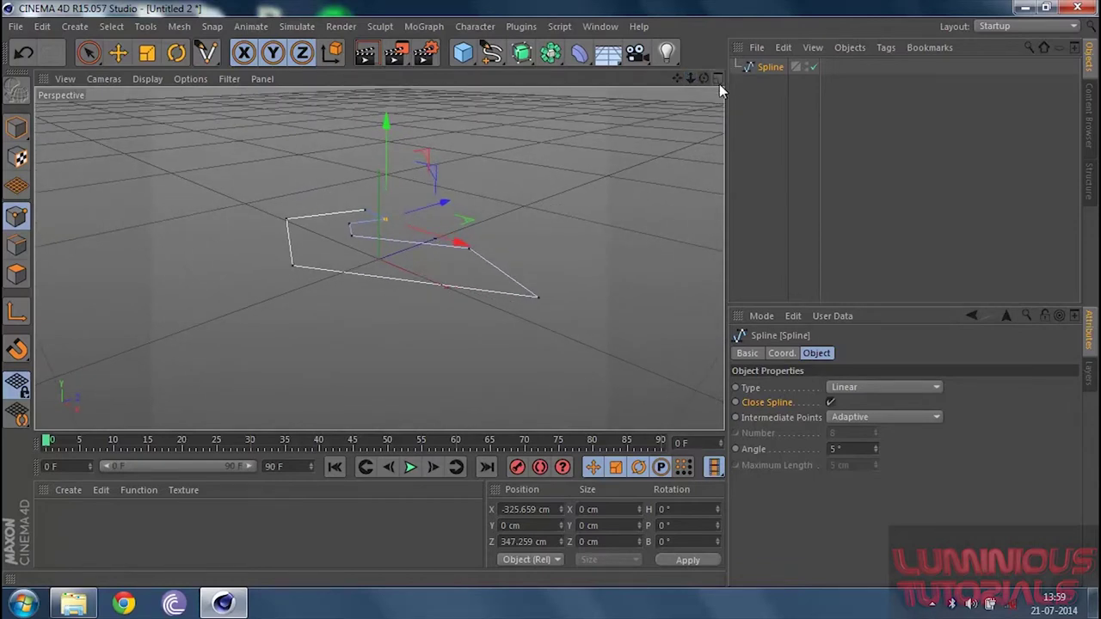
pyautogui.click(718, 79)
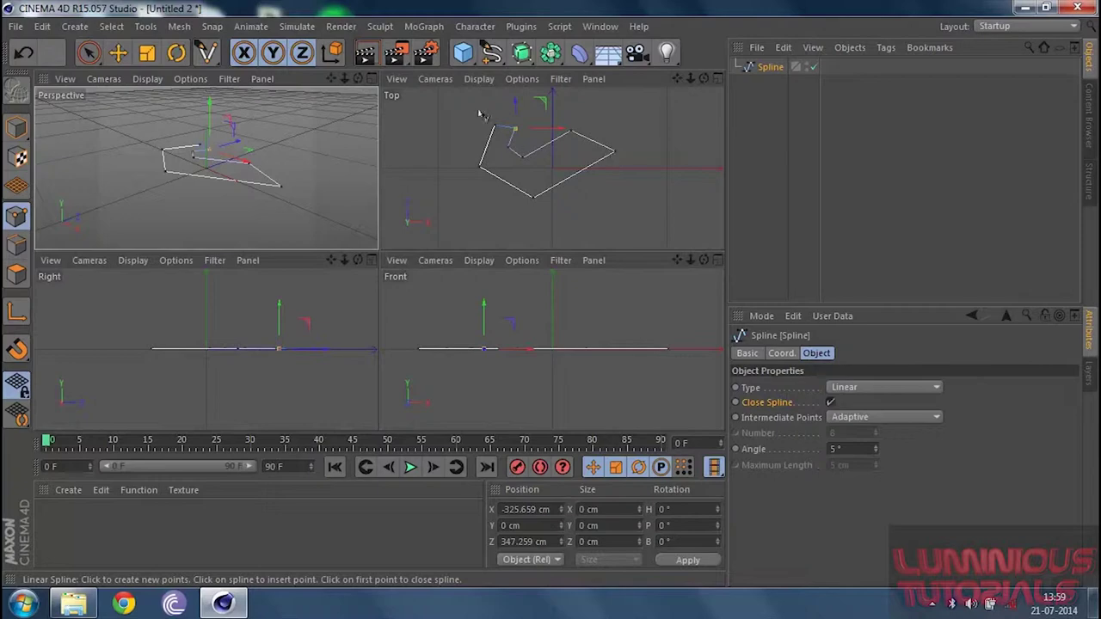
pyautogui.press('F1')
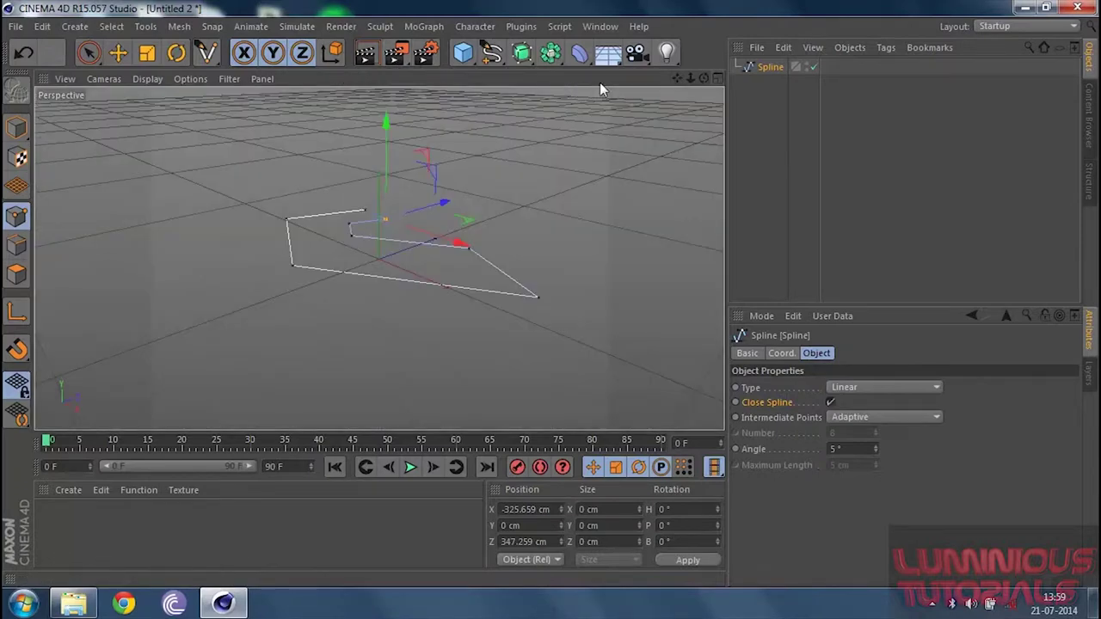
pyautogui.moveTo(703, 78); pyautogui.dragTo(669, 90)
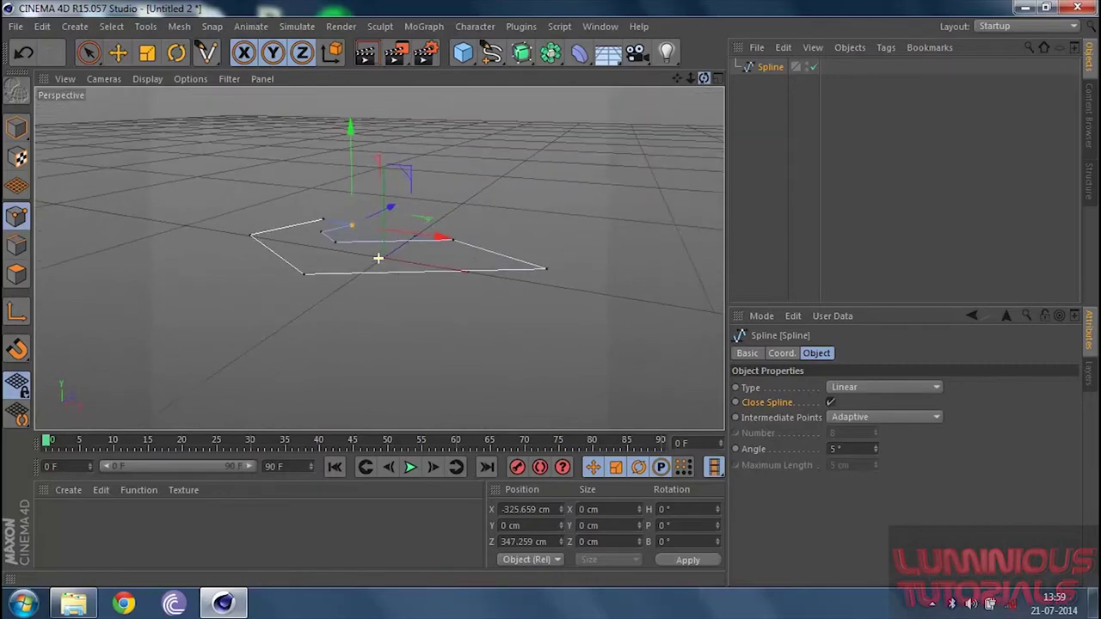
pyautogui.click(713, 81)
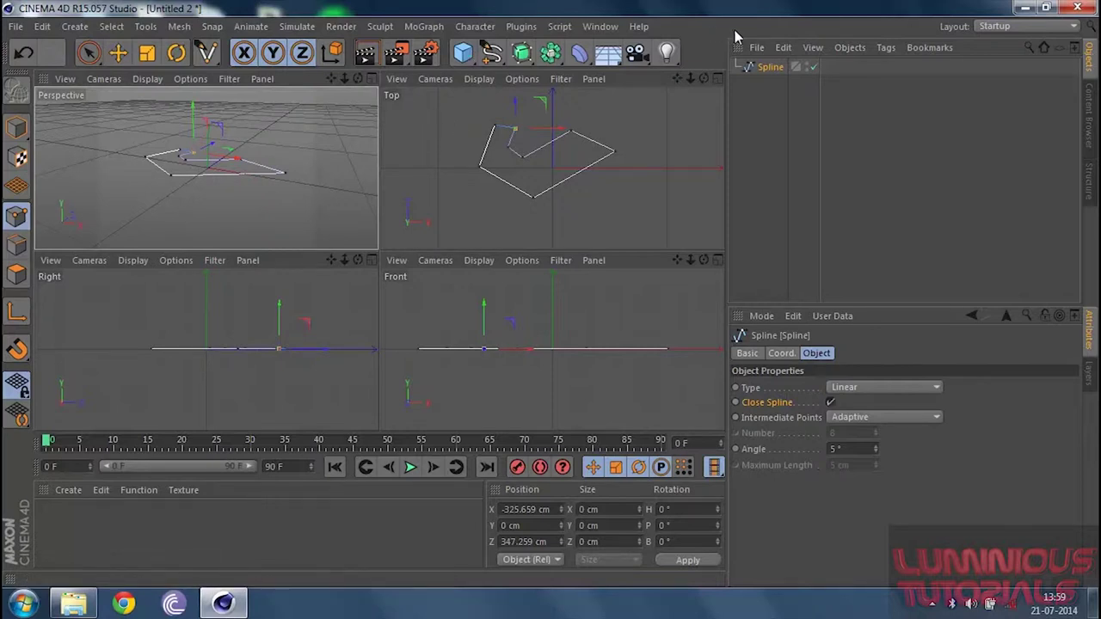
pyautogui.press('Delete')
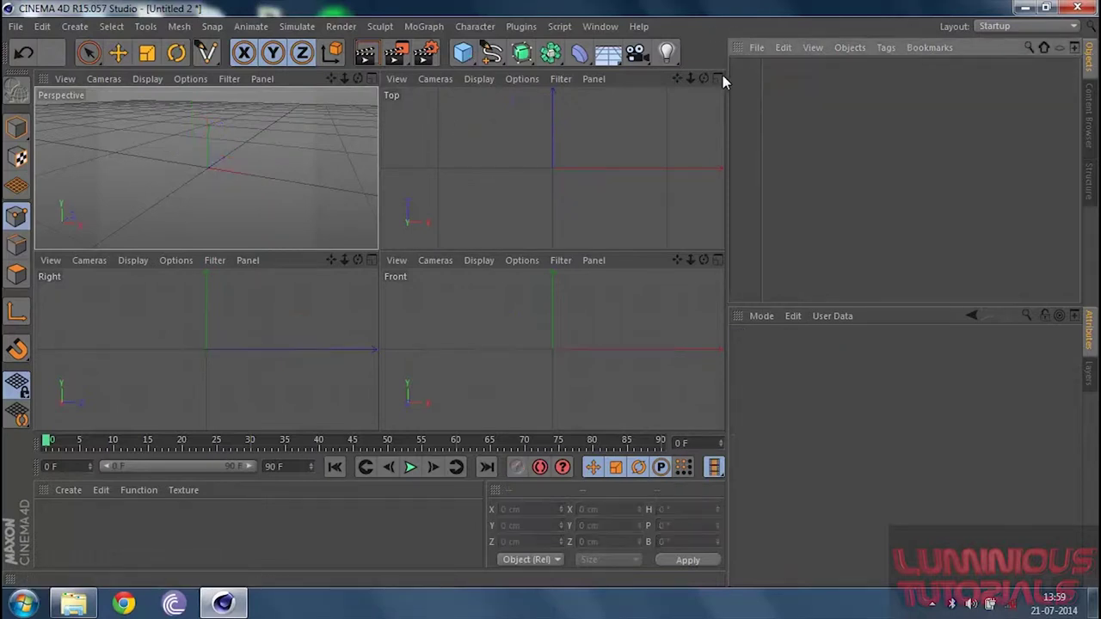
# Step: Maximize Top view, pick the Bezier tool, and place four corner points plus a tangent
pyautogui.click(717, 75)
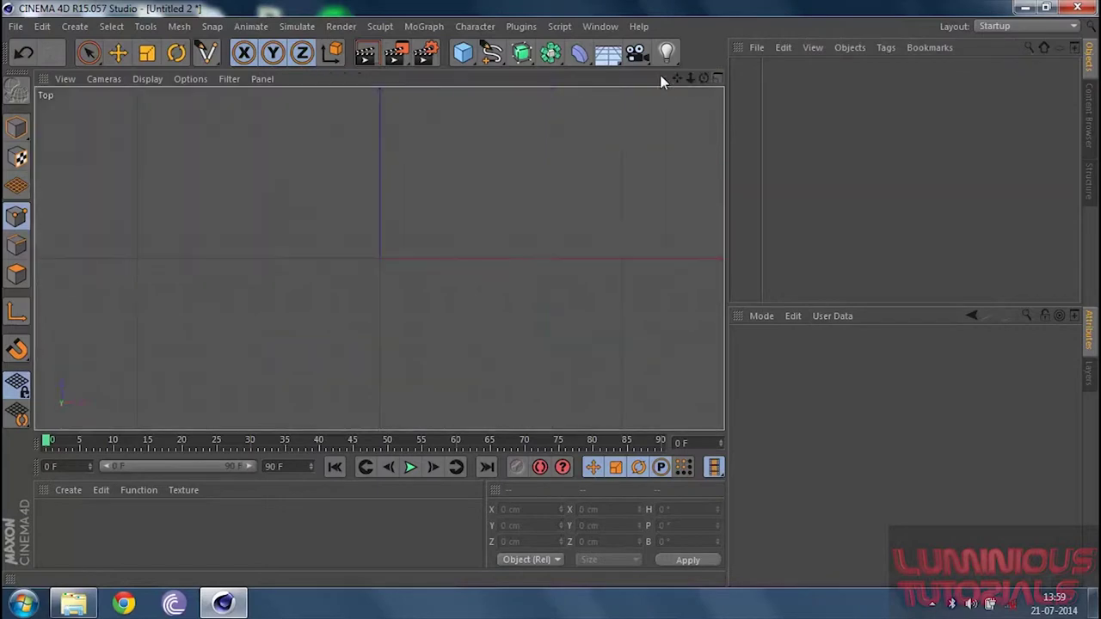
pyautogui.click(491, 54)
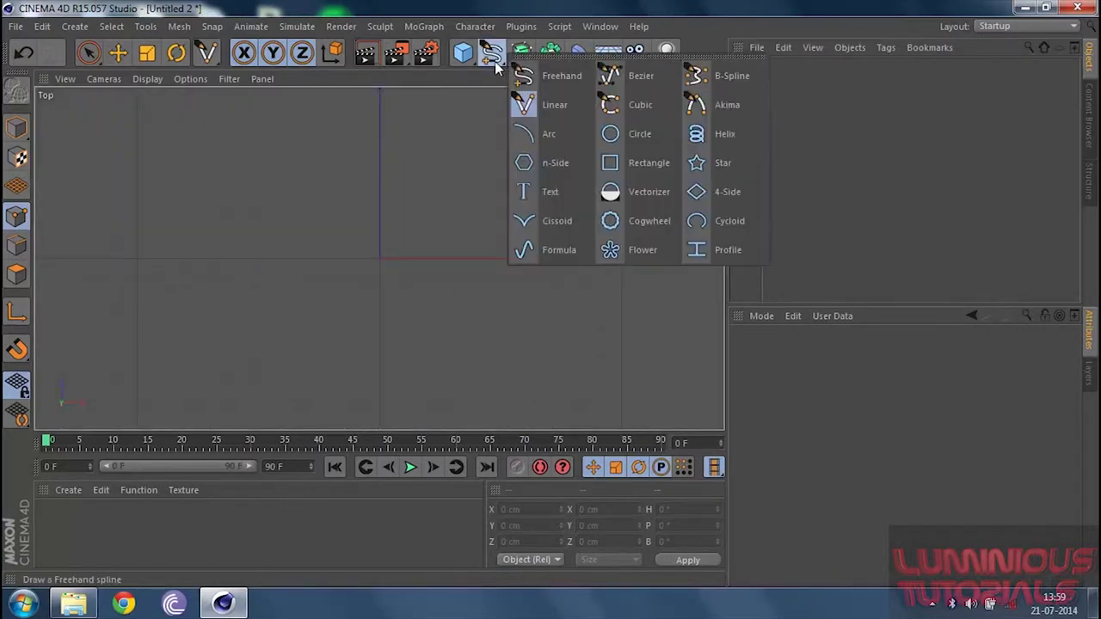
pyautogui.click(640, 76)
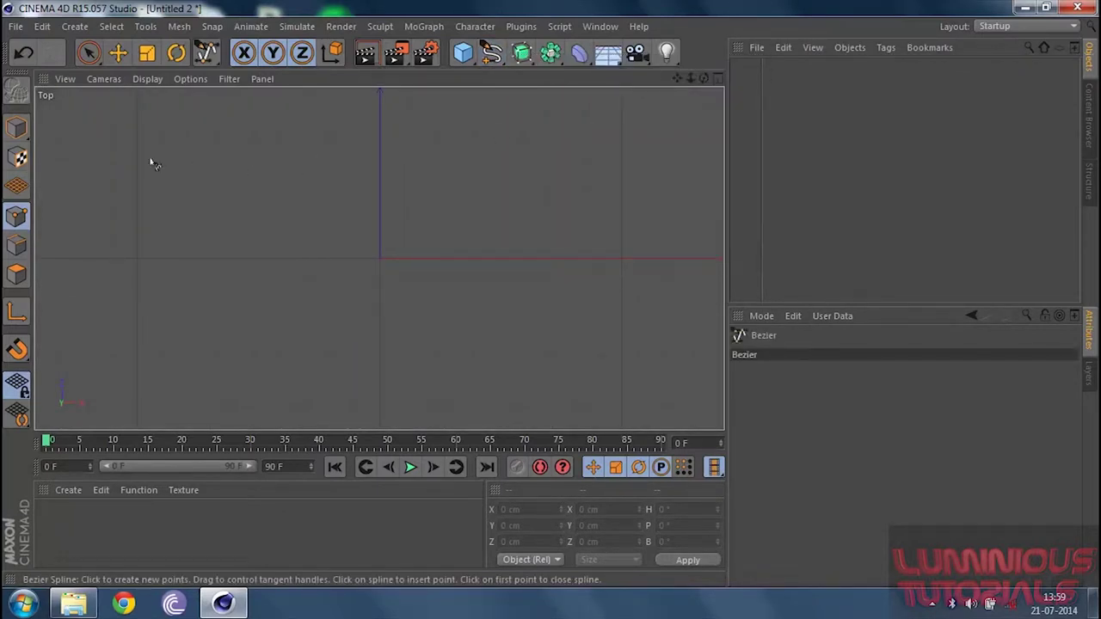
pyautogui.click(239, 140)
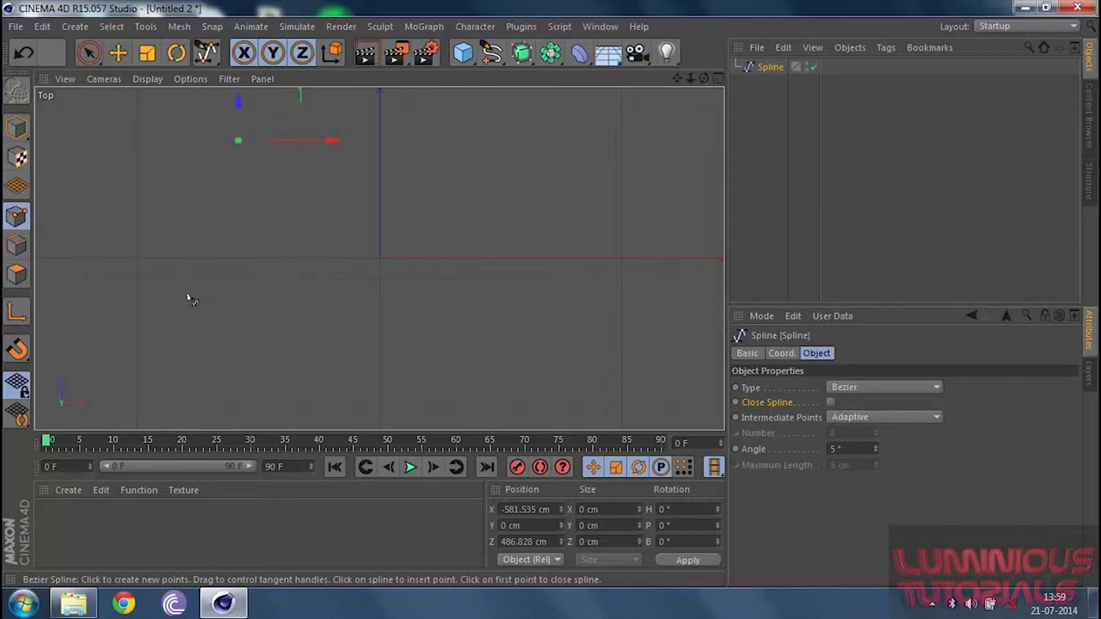
pyautogui.click(188, 293)
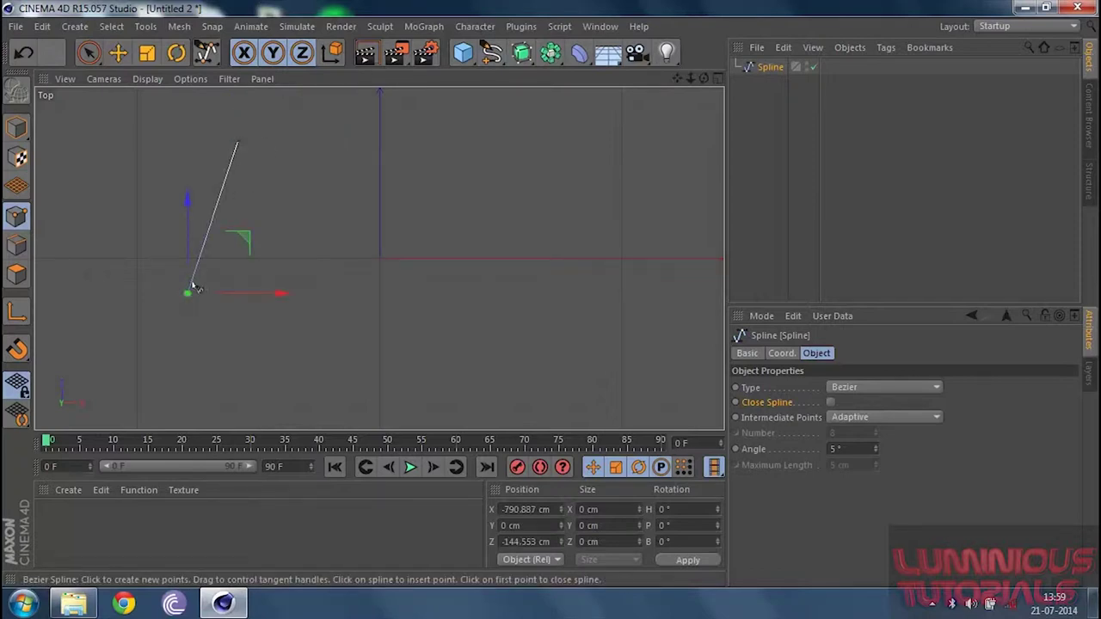
pyautogui.click(388, 345)
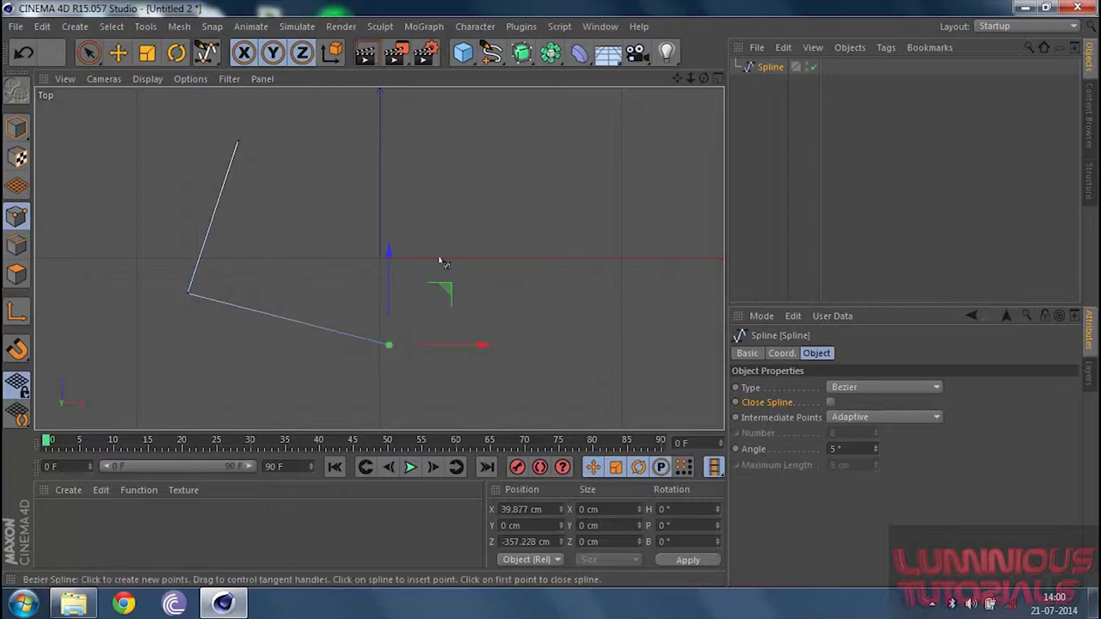
pyautogui.click(505, 200)
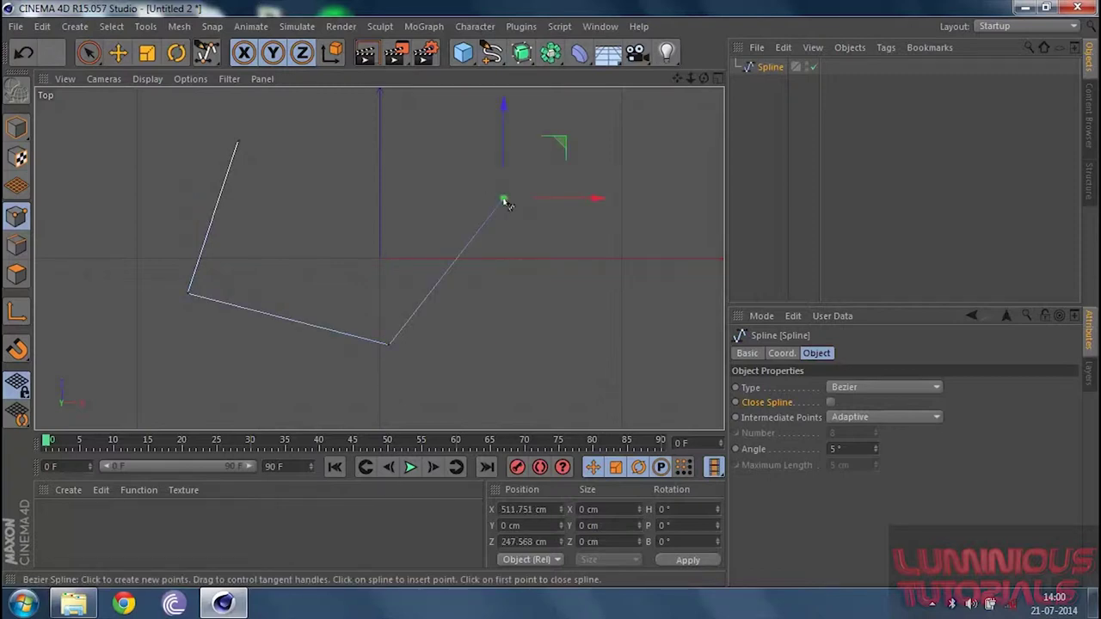
pyautogui.moveTo(505, 202); pyautogui.dragTo(475, 147)
# Step: Add four curved Bezier points, enable Close Spline, undo the extra point and deselect
pyautogui.moveTo(372, 118); pyautogui.dragTo(334, 134)
pyautogui.moveTo(301, 230); pyautogui.dragTo(359, 335)
pyautogui.moveTo(246, 269); pyautogui.dragTo(242, 239)
pyautogui.moveTo(267, 157); pyautogui.dragTo(277, 146)
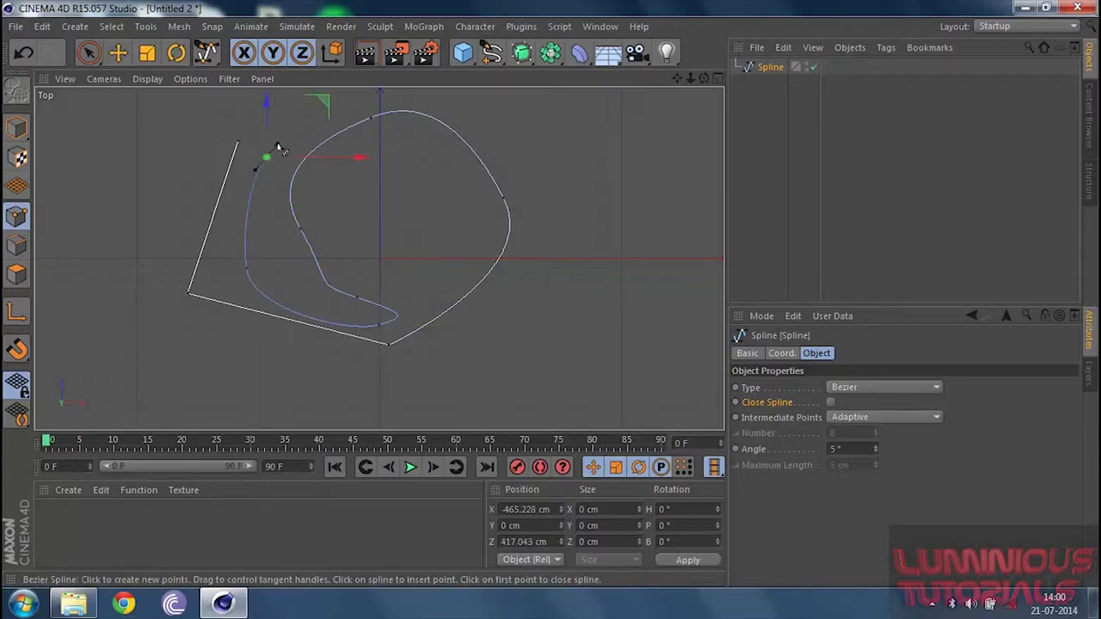
pyautogui.click(831, 401)
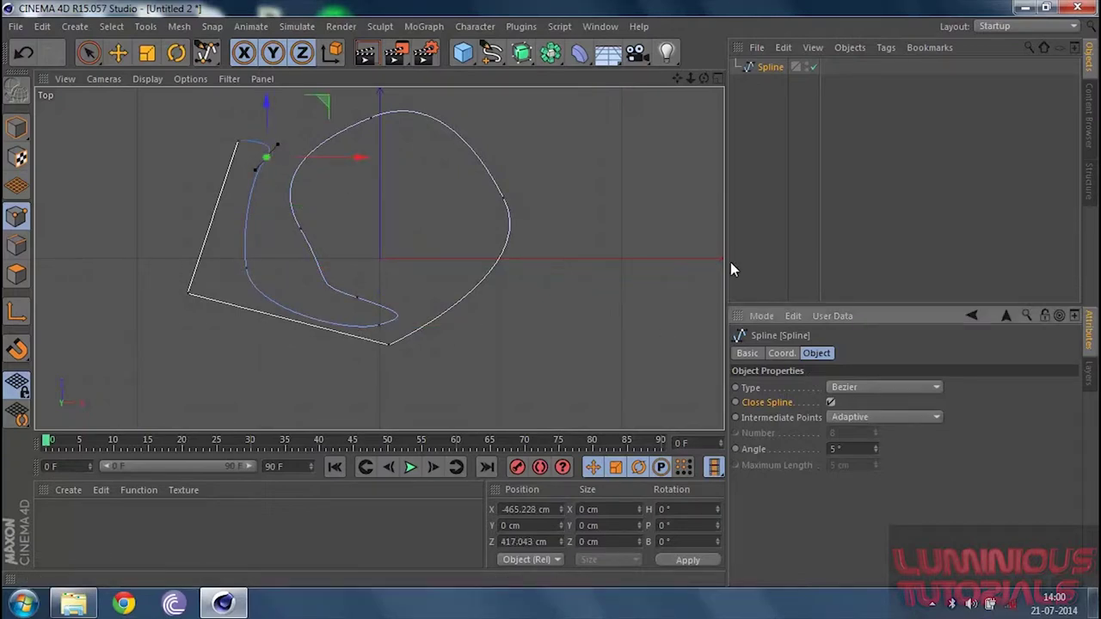
pyautogui.click(608, 170)
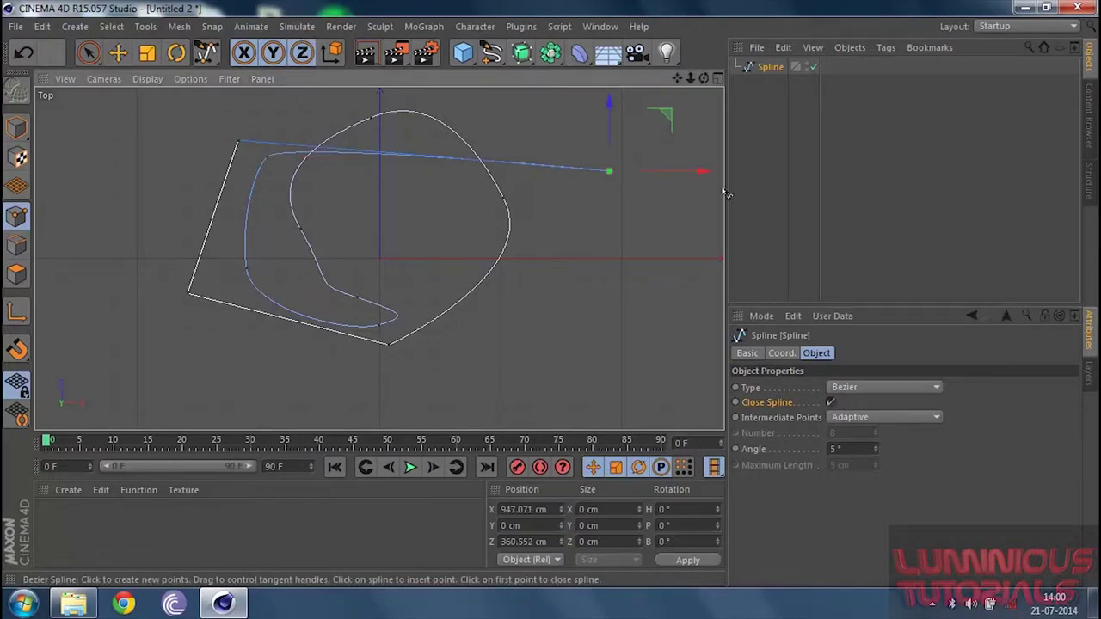
pyautogui.hotkey('ctrl', 'z')
pyautogui.click(830, 164)
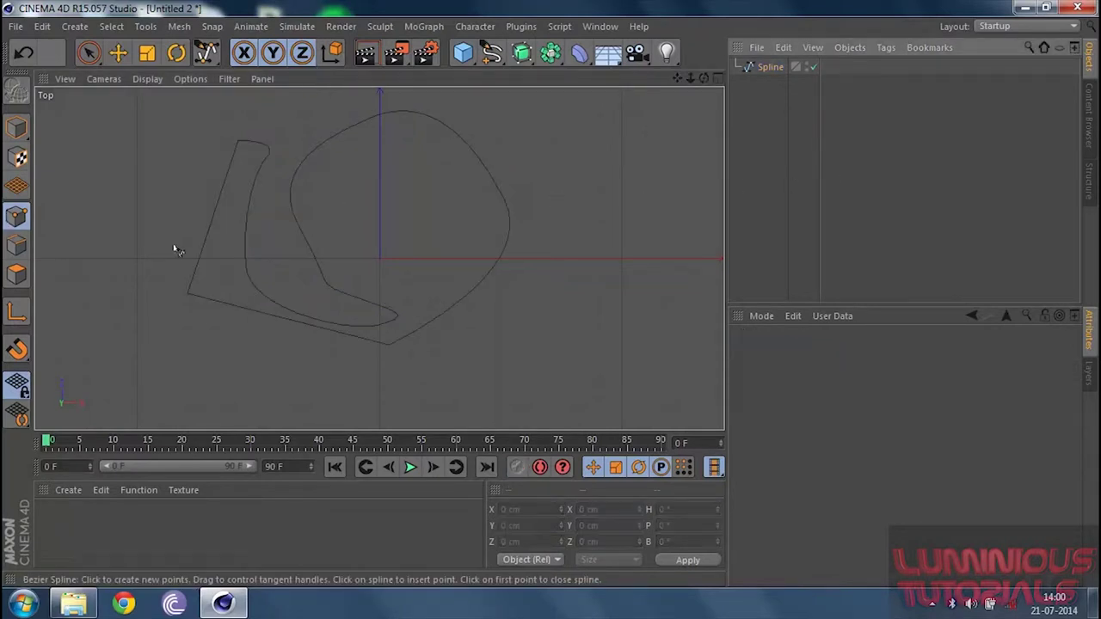
# Step: Delete the Bezier spline and switch to the Linear spline tool
pyautogui.click(776, 67)
pyautogui.press('Delete')
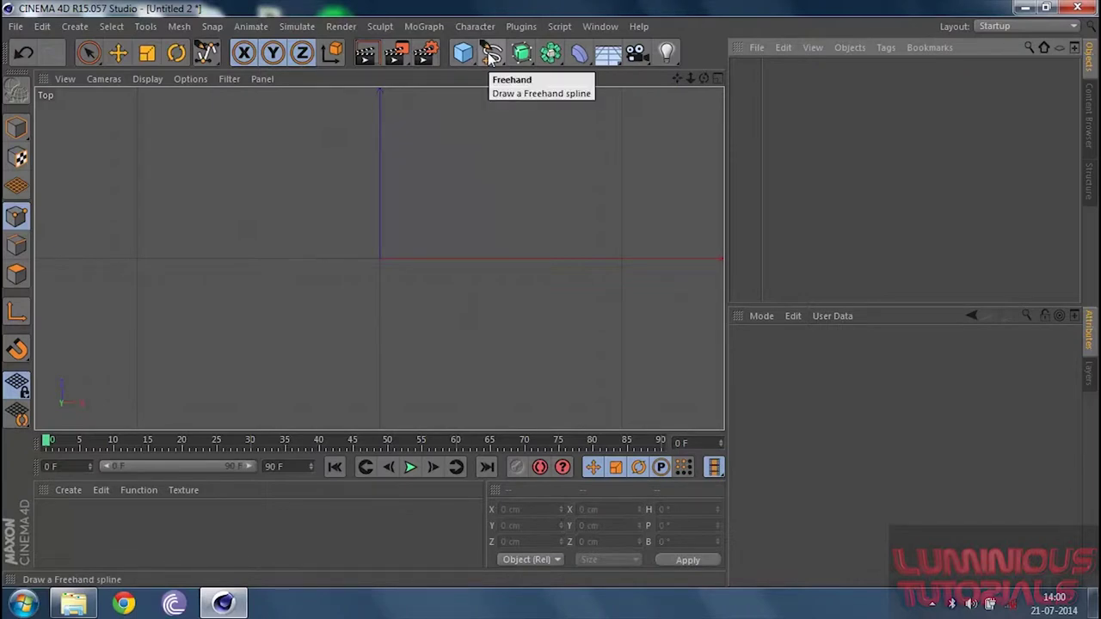
pyautogui.moveTo(490, 53); pyautogui.dragTo(538, 105)
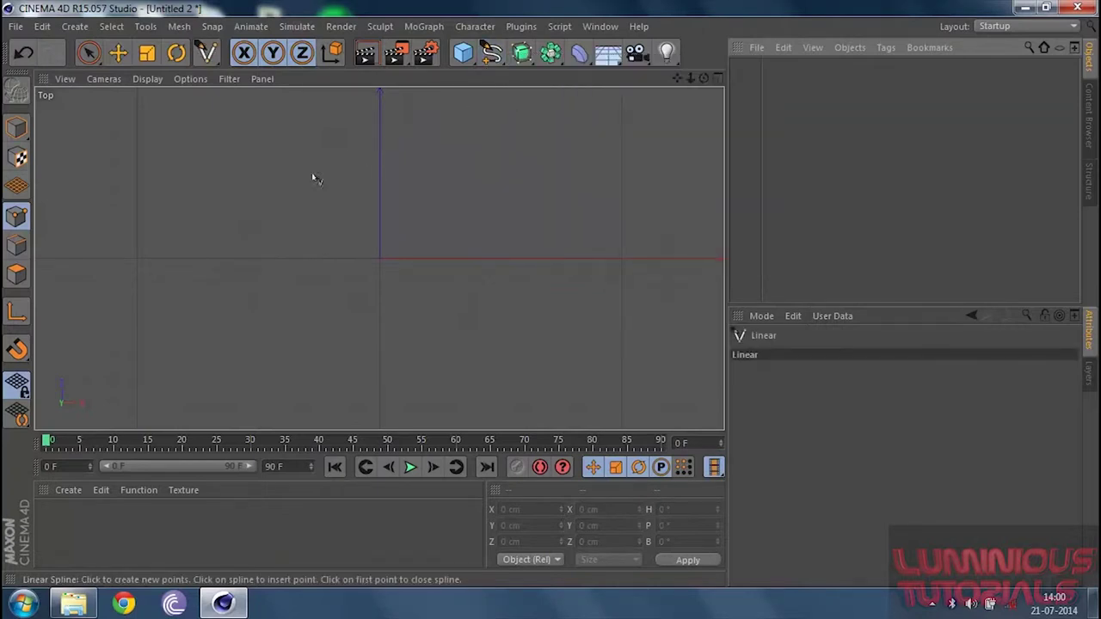
# Step: Draw an eight-point hook-shaped linear outline, enable Close Spline and deselect it
pyautogui.click(270, 146)
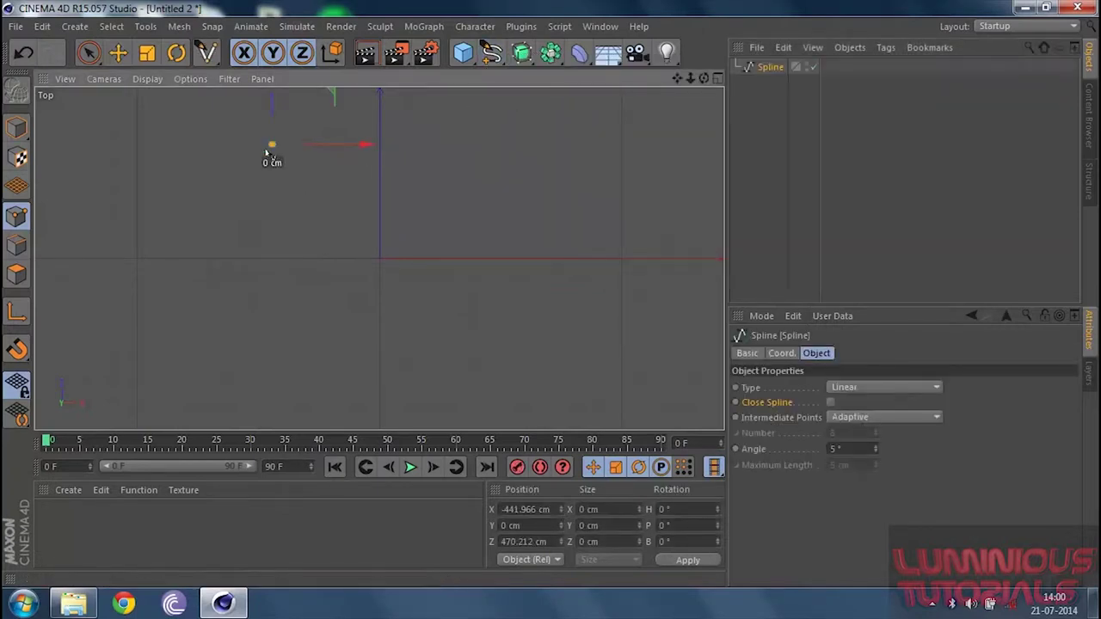
pyautogui.click(209, 228)
pyautogui.click(301, 325)
pyautogui.click(599, 265)
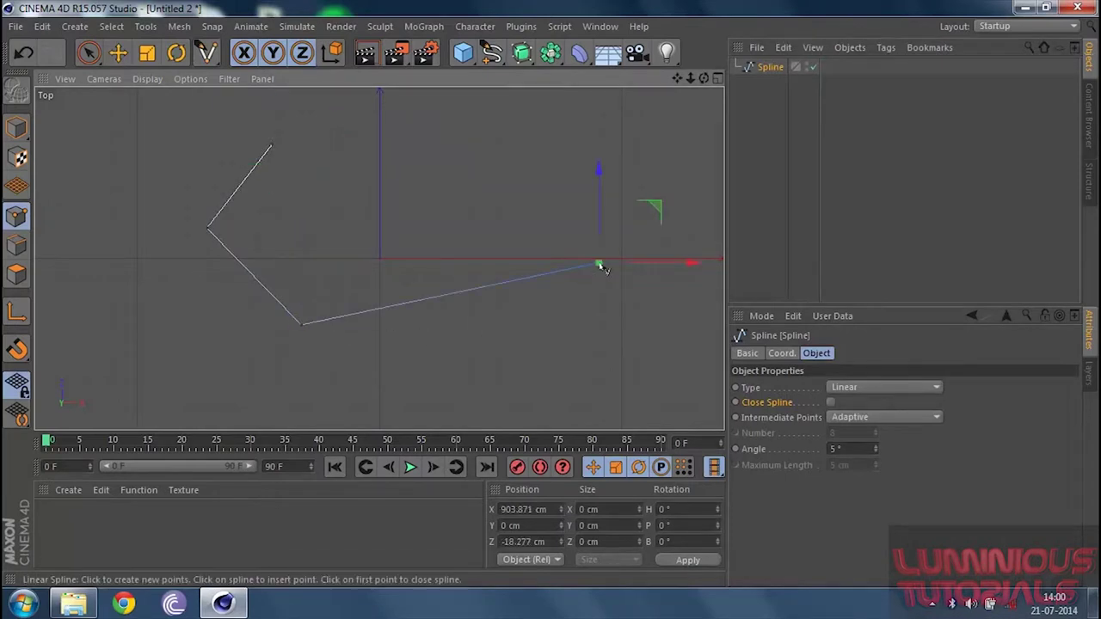
pyautogui.click(493, 172)
pyautogui.click(357, 230)
pyautogui.click(286, 232)
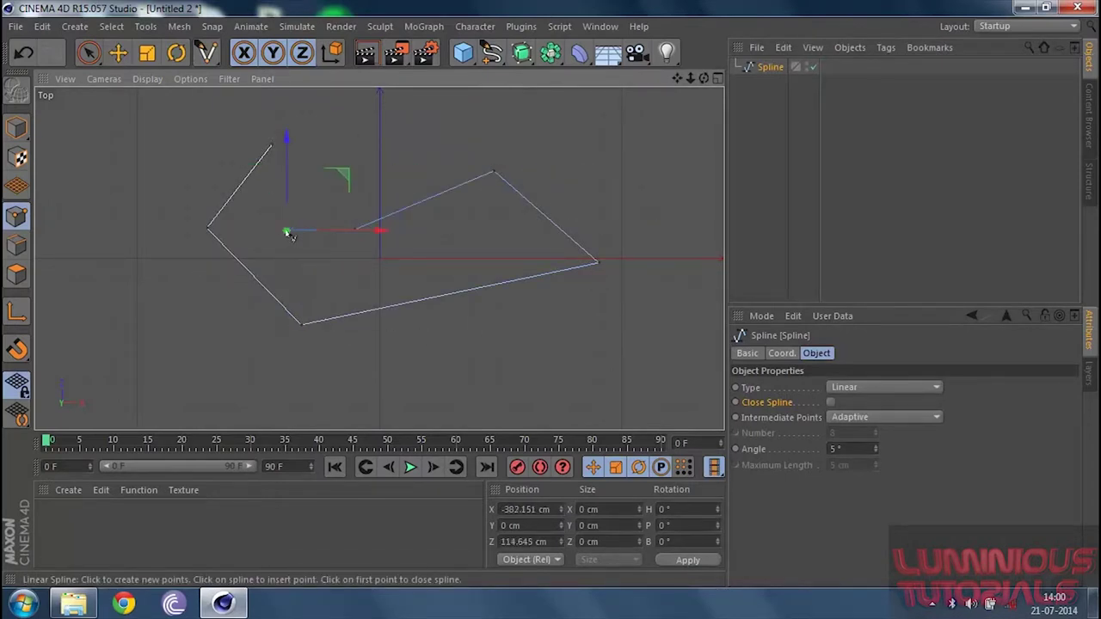
pyautogui.click(319, 159)
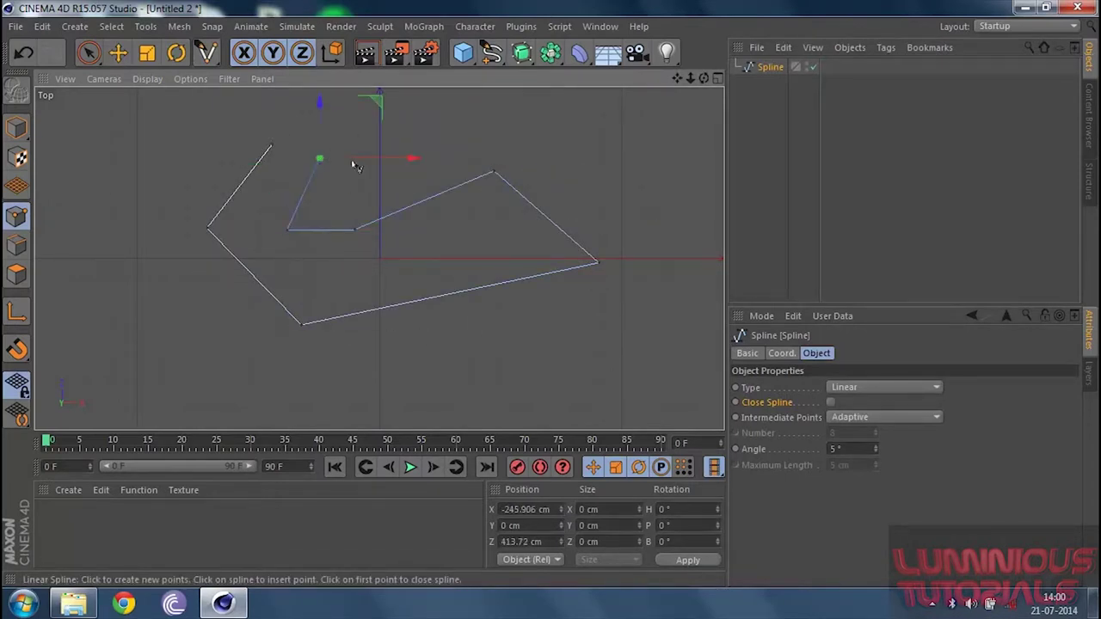
pyautogui.click(832, 402)
pyautogui.click(809, 168)
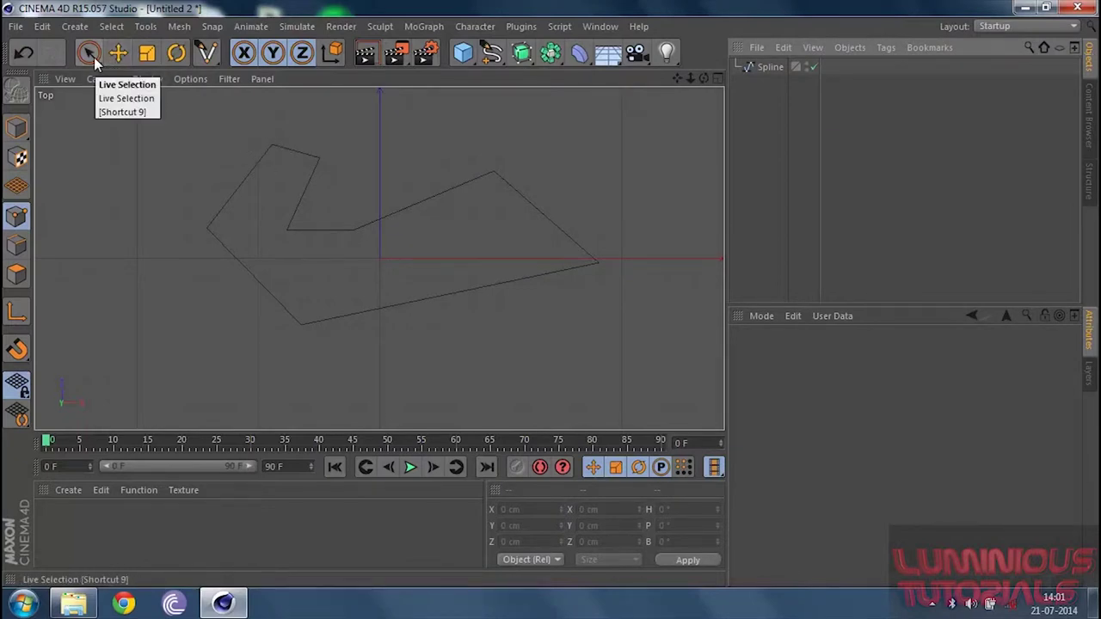
# Step: In Points mode with Live Selection, give the left corner point Soft Interpolation
pyautogui.click(15, 214)
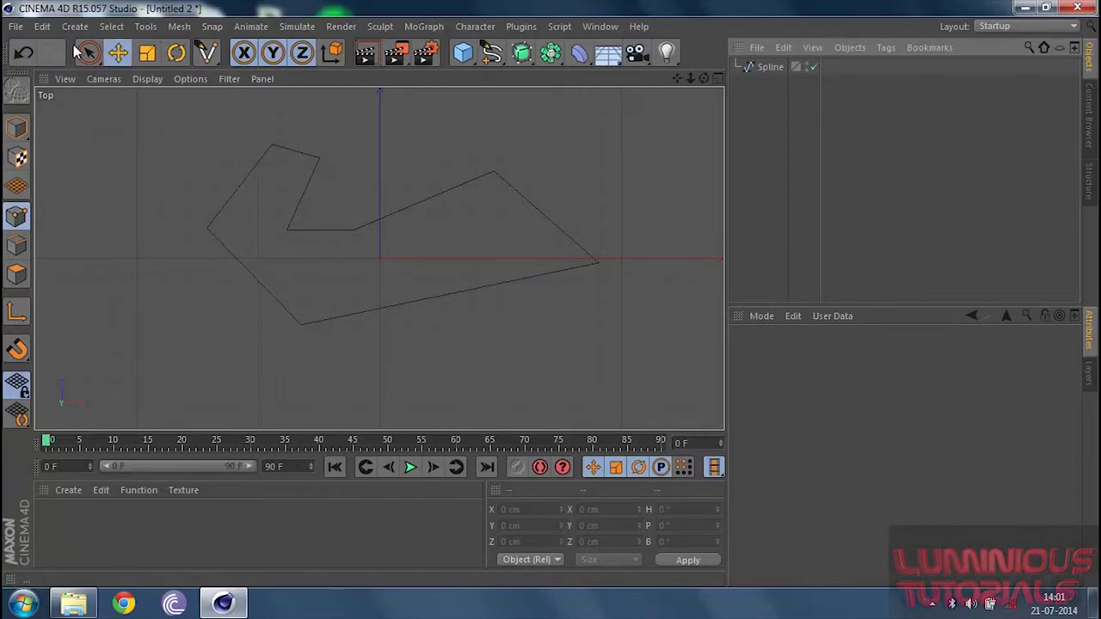
pyautogui.moveTo(87, 54); pyautogui.dragTo(129, 70)
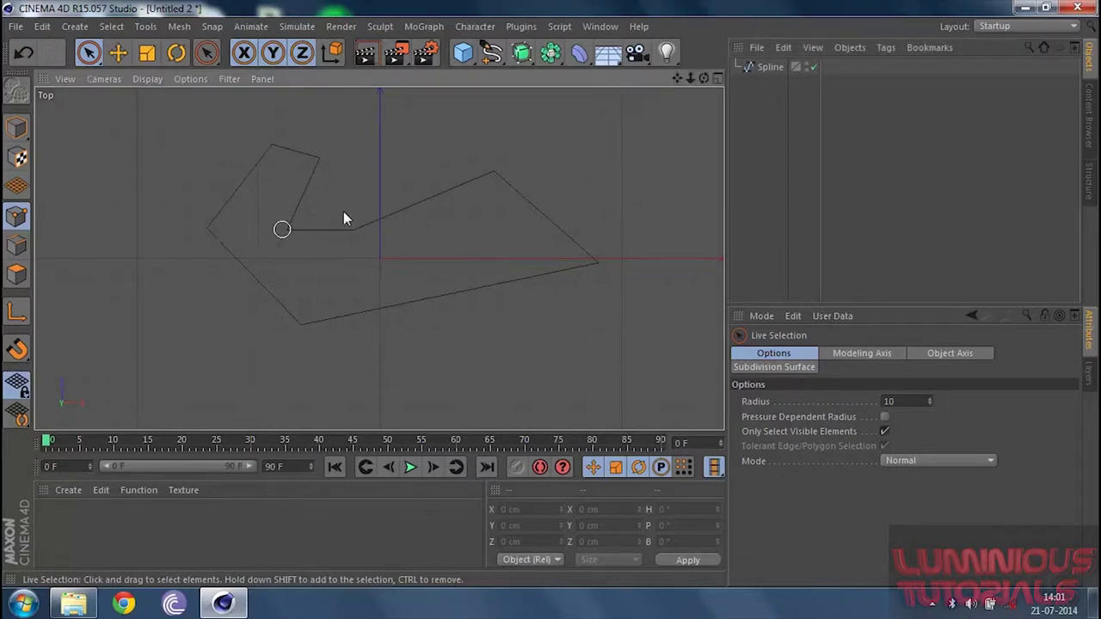
pyautogui.click(767, 67)
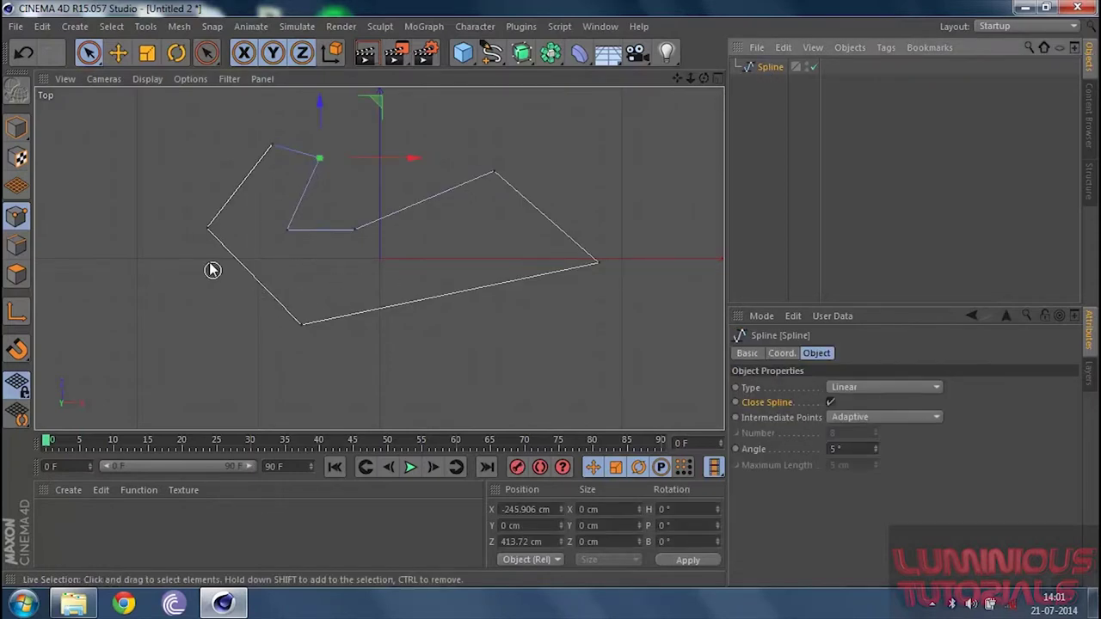
pyautogui.click(208, 226)
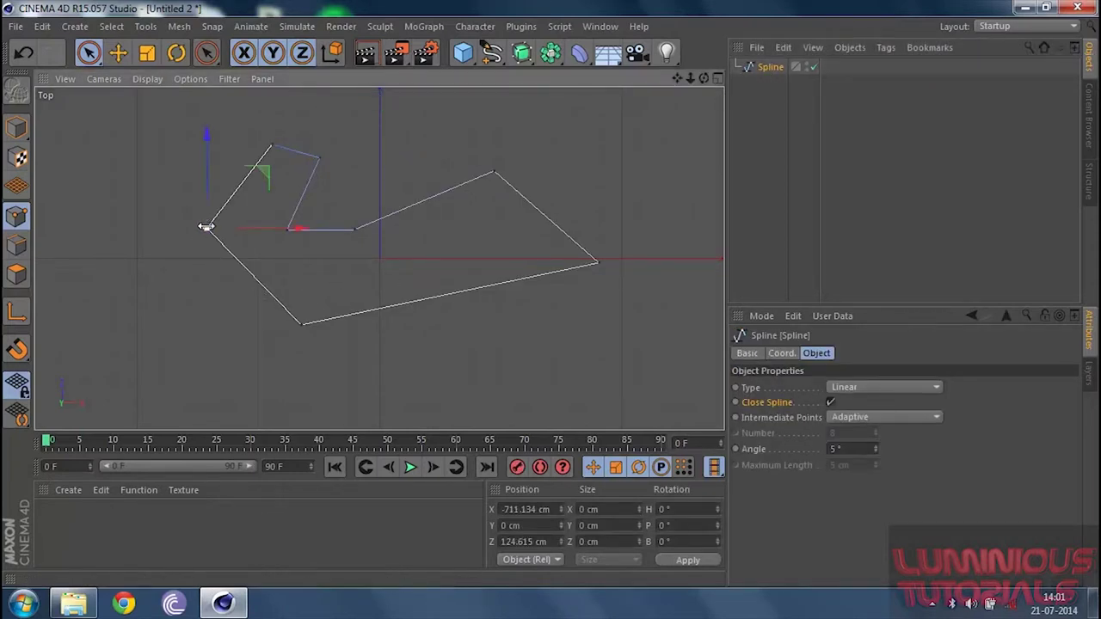
pyautogui.rightClick(207, 229)
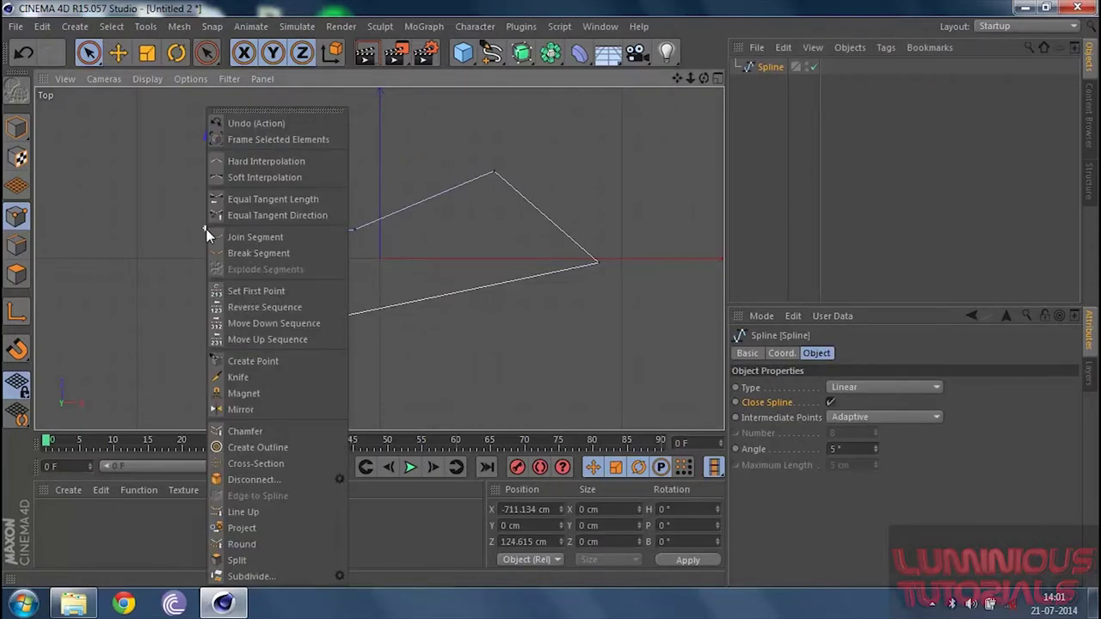
pyautogui.click(260, 178)
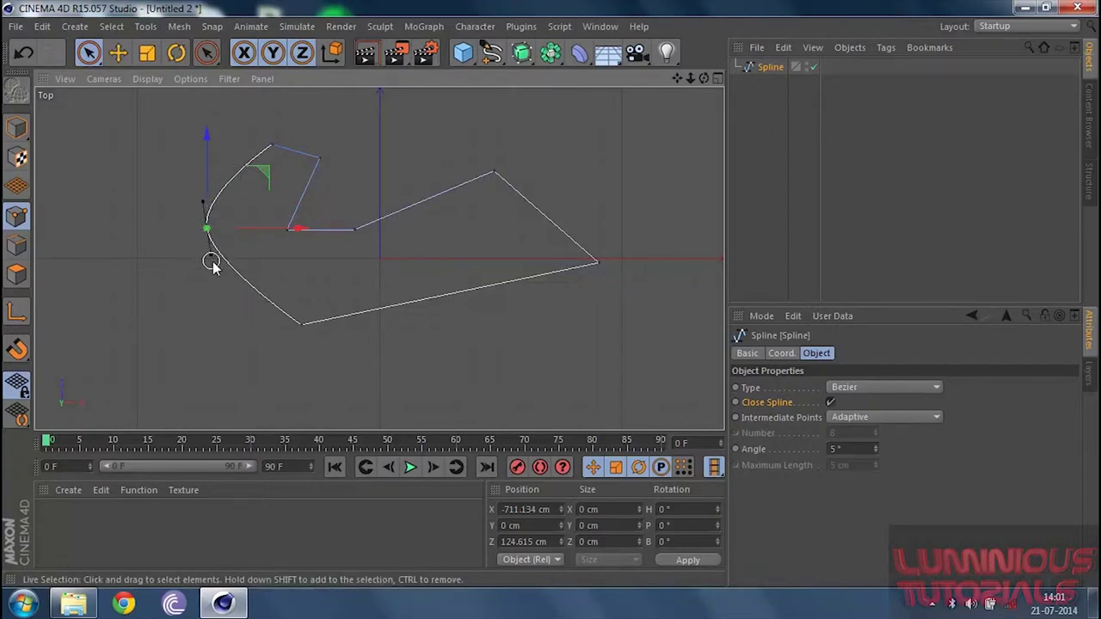
# Step: Lengthen the left point's tangent with the Move tool to widen the curve
pyautogui.click(200, 204)
pyautogui.click(205, 229)
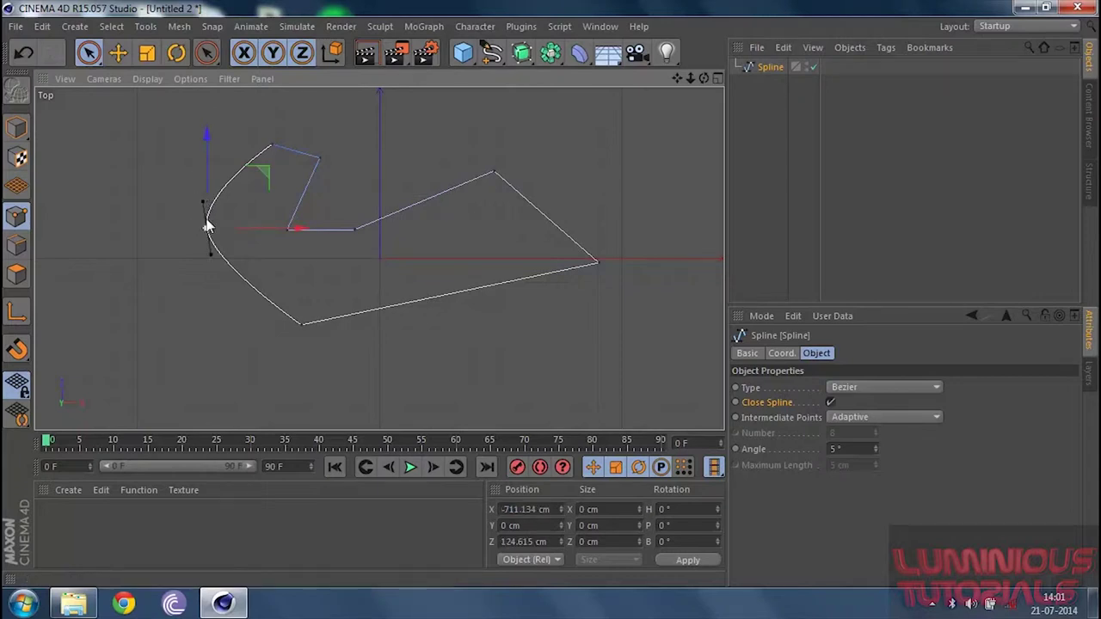
pyautogui.click(117, 53)
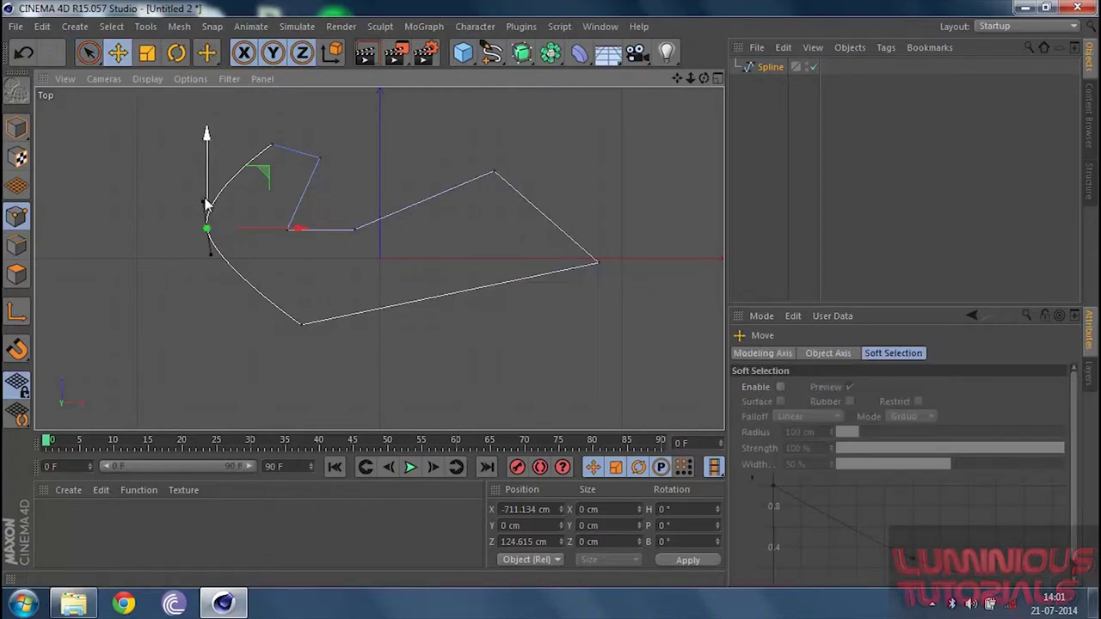
pyautogui.moveTo(203, 206)
pyautogui.mouseDown()
pyautogui.moveTo(198, 105)
pyautogui.moveTo(209, 231)
pyautogui.moveTo(192, 181)
pyautogui.moveTo(167, 236)
pyautogui.moveTo(172, 191)
pyautogui.moveTo(210, 185)
pyautogui.moveTo(189, 197)
pyautogui.moveTo(205, 202)
pyautogui.mouseUp()
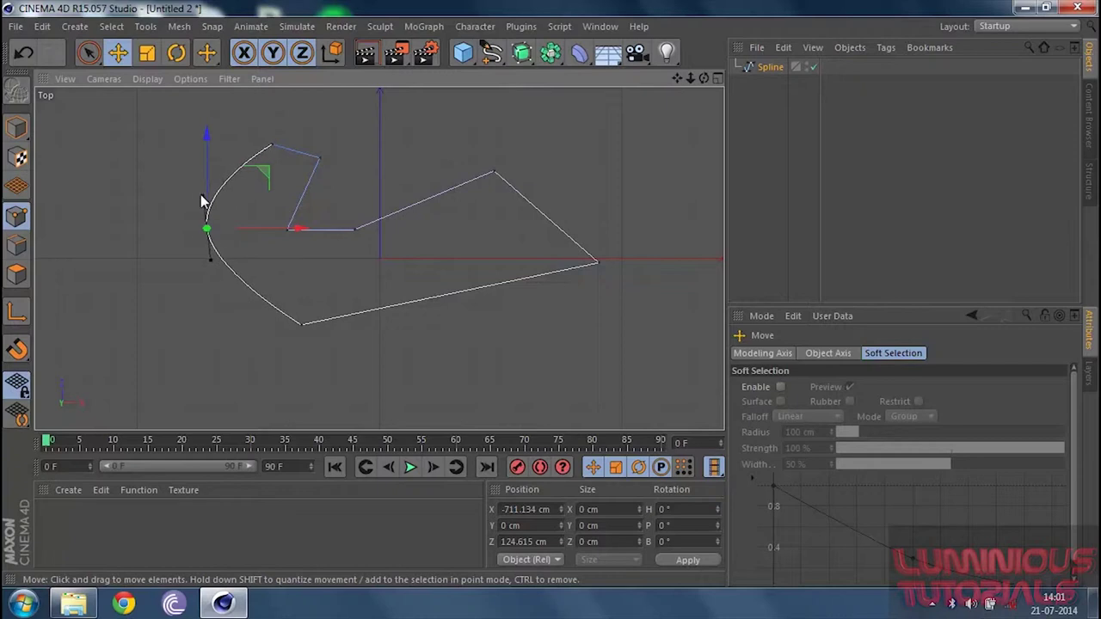
pyautogui.click(421, 115)
pyautogui.moveTo(88, 52); pyautogui.dragTo(129, 76)
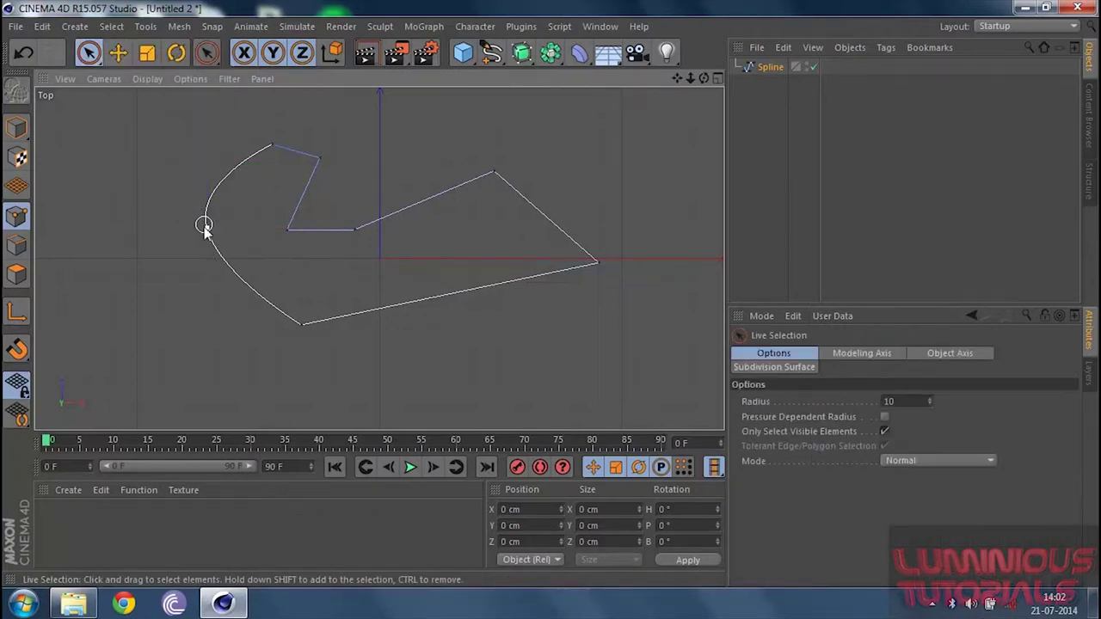
# Step: Set the curved left point to Hard Interpolation so the corner is sharp again
pyautogui.click(205, 227)
pyautogui.rightClick(205, 227)
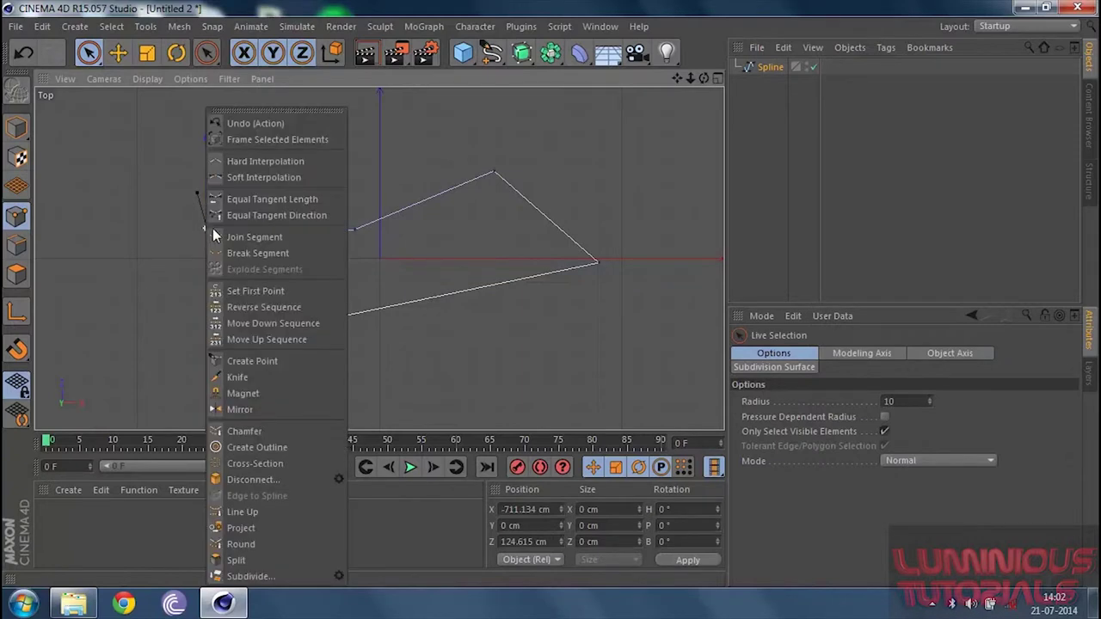
pyautogui.click(262, 167)
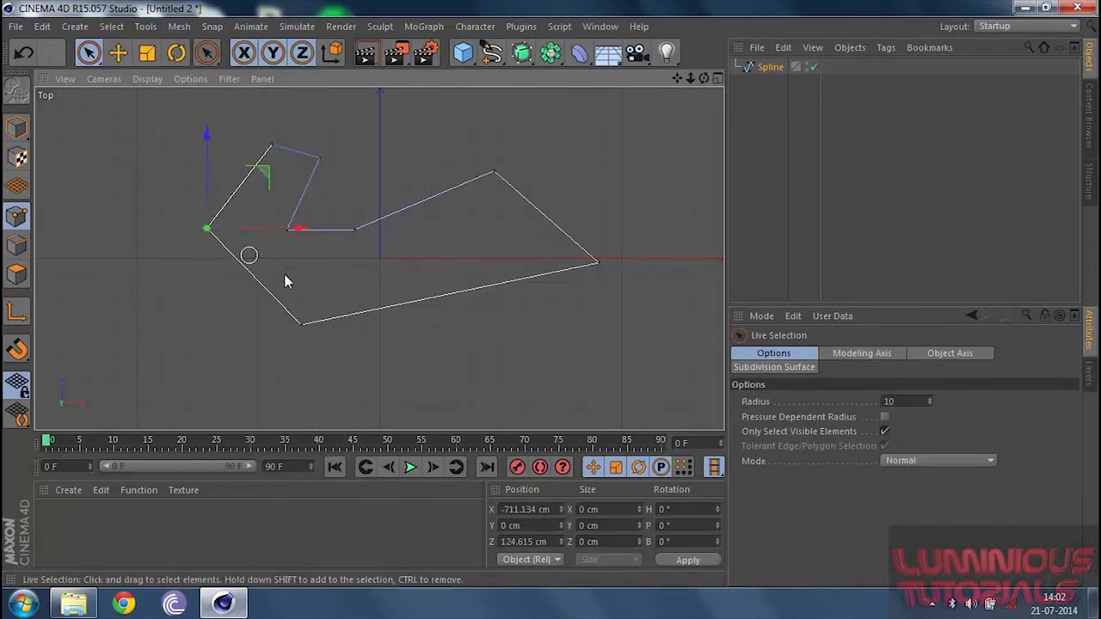
pyautogui.click(198, 240)
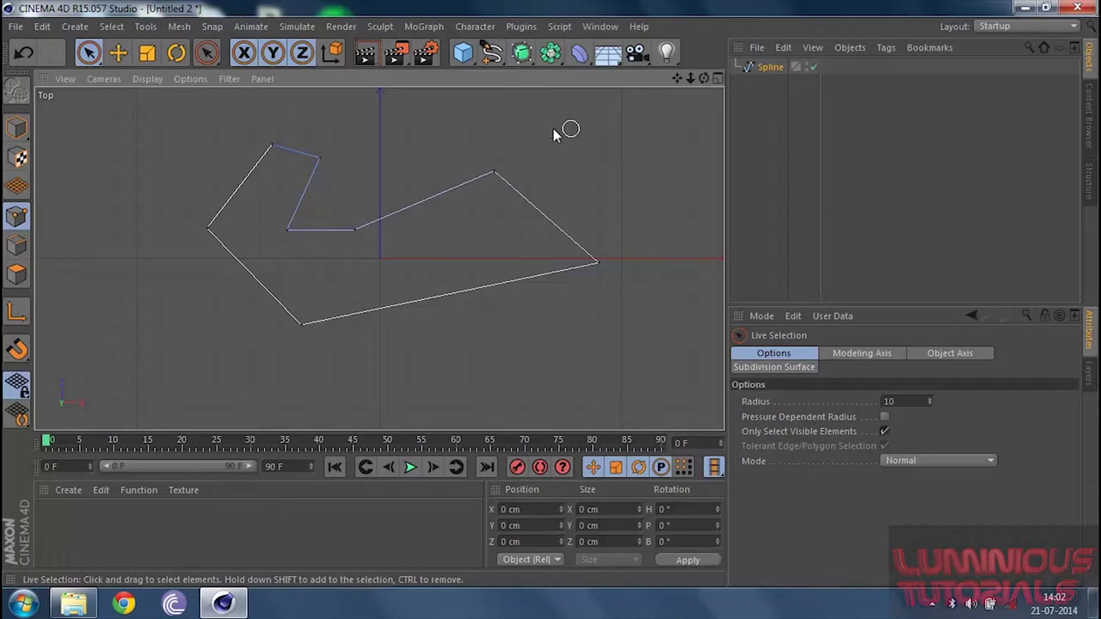
pyautogui.click(118, 53)
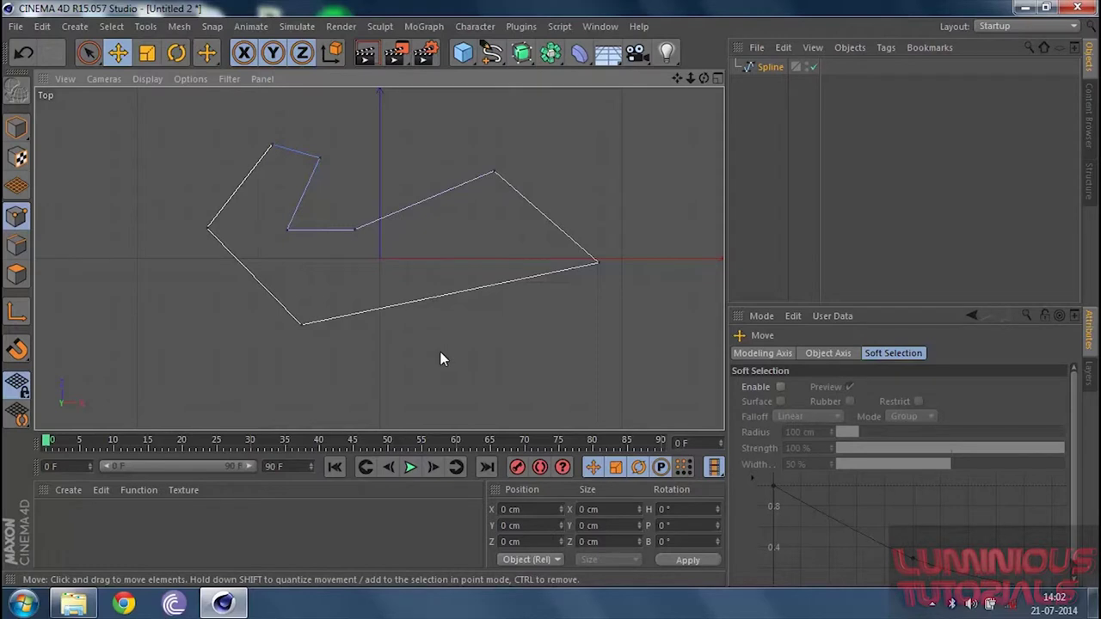
# Step: Insert new points on six edges of the outline, including the bottom edge
pyautogui.keyDown('ctrl'); pyautogui.click(442, 296); pyautogui.keyUp('ctrl')
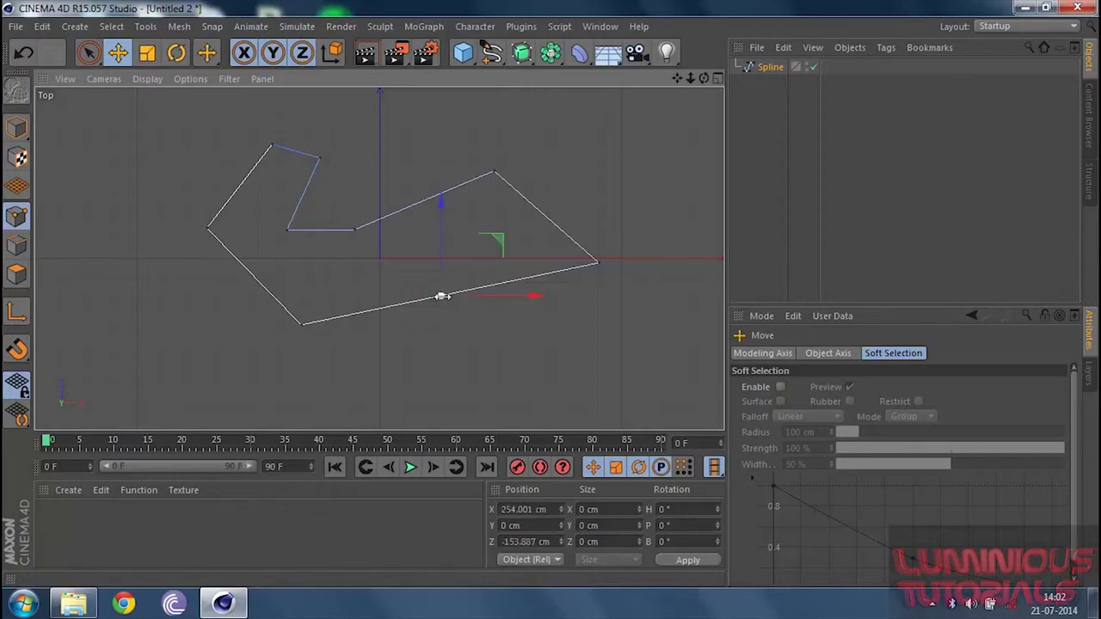
pyautogui.keyDown('ctrl'); pyautogui.click(254, 277); pyautogui.keyUp('ctrl')
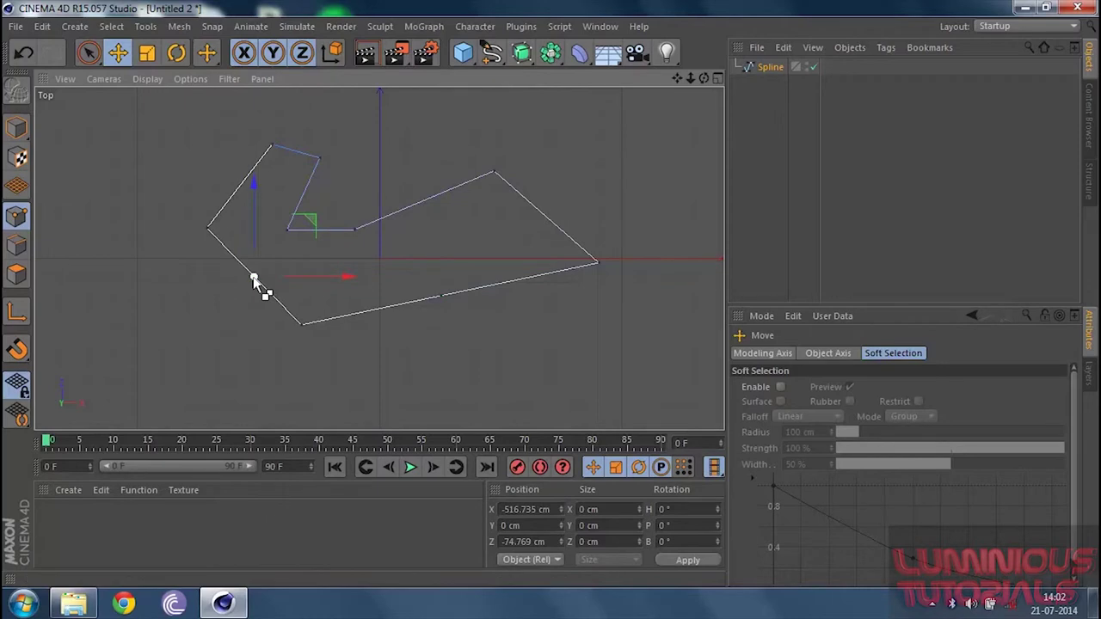
pyautogui.keyDown('ctrl'); pyautogui.click(432, 197); pyautogui.keyUp('ctrl')
pyautogui.keyDown('ctrl'); pyautogui.click(307, 188); pyautogui.keyUp('ctrl')
pyautogui.keyDown('ctrl'); pyautogui.click(235, 191); pyautogui.keyUp('ctrl')
pyautogui.keyDown('ctrl'); pyautogui.click(531, 213); pyautogui.keyUp('ctrl')
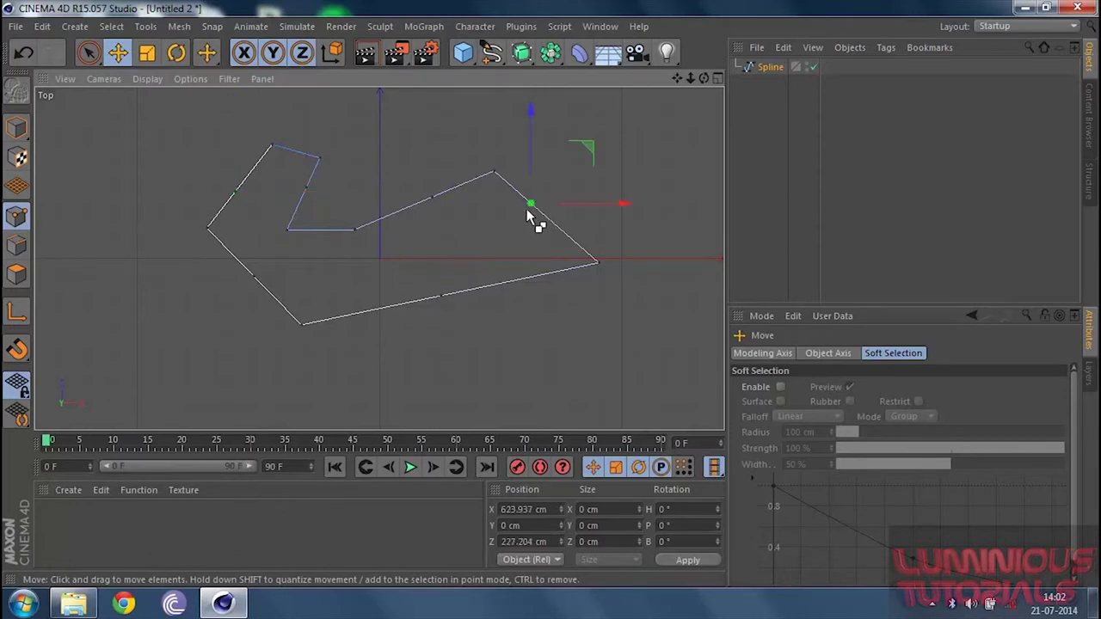
# Step: Give the bottom-edge point Soft Interpolation and drag its tangent into an S-curve
pyautogui.click(88, 53)
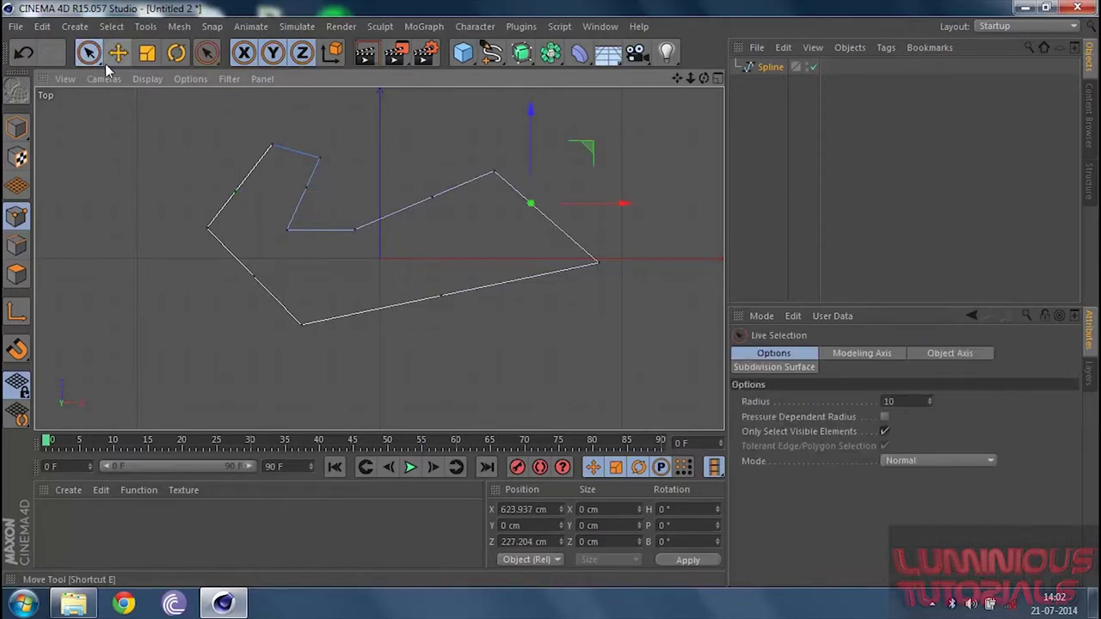
pyautogui.click(440, 296)
pyautogui.rightClick(440, 296)
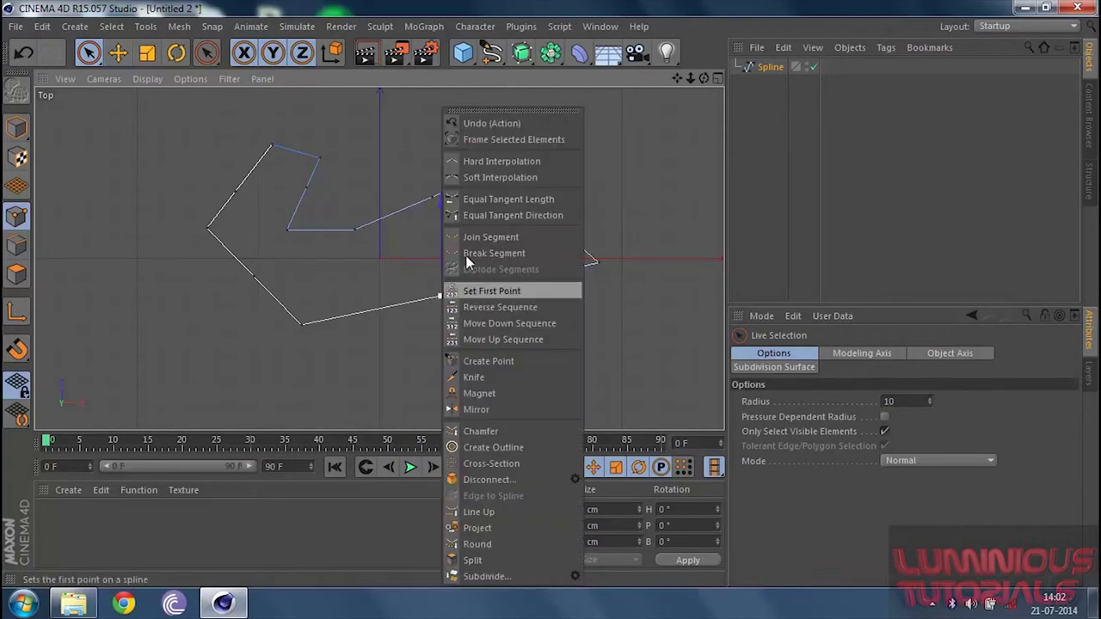
pyautogui.click(499, 178)
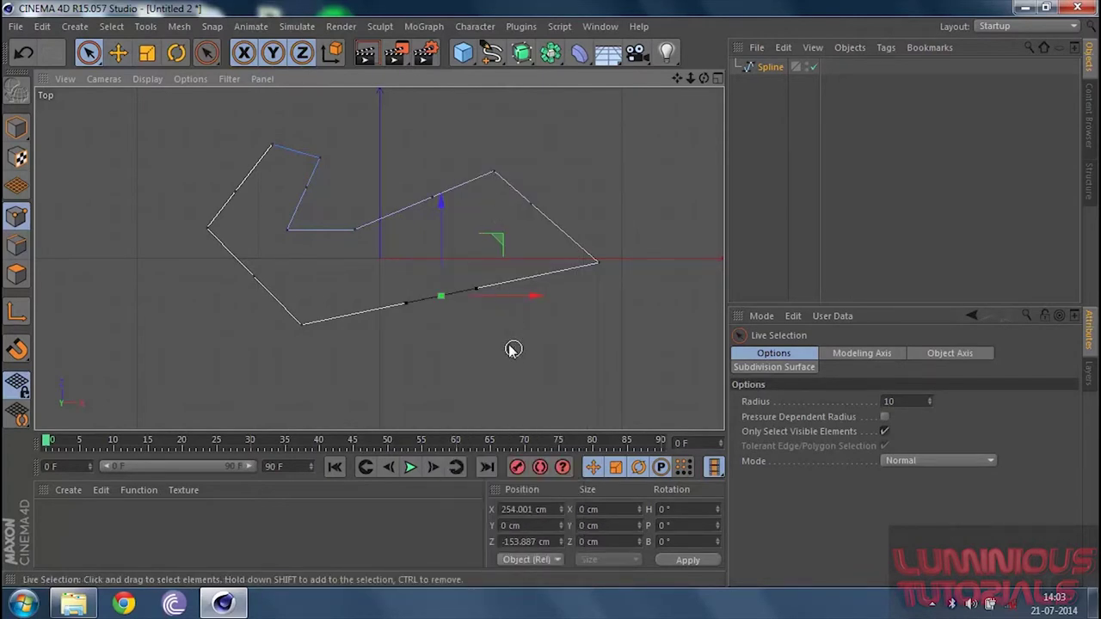
pyautogui.click(475, 287)
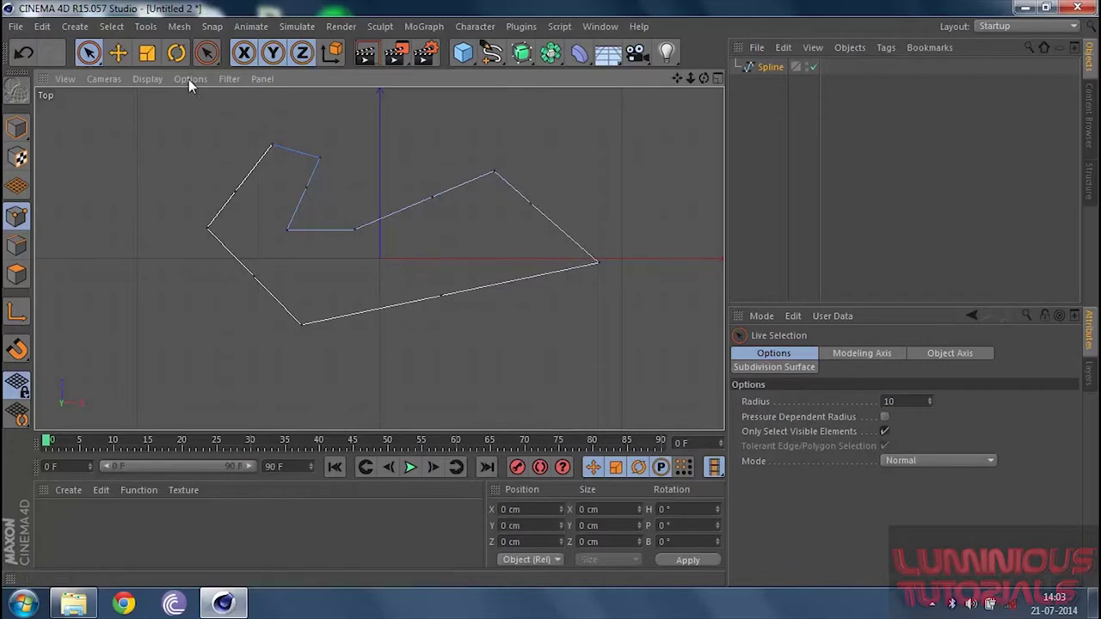
pyautogui.click(111, 54)
pyautogui.click(440, 296)
pyautogui.moveTo(474, 295); pyautogui.dragTo(501, 295)
pyautogui.click(579, 238)
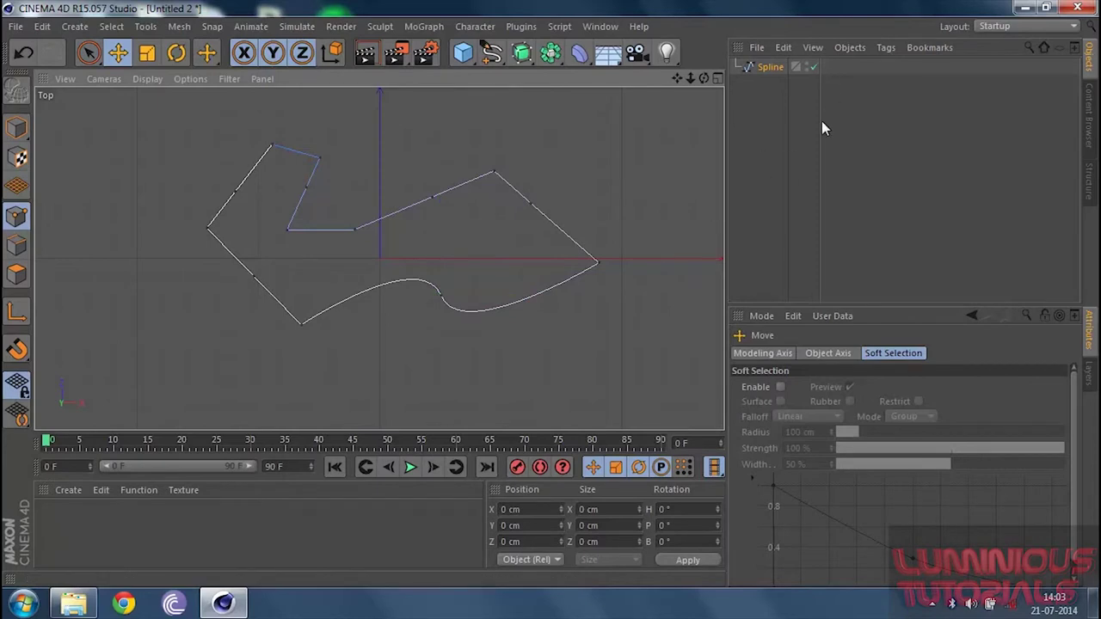
# Step: Delete the spline, sketch and close a freehand outline, delete it, then choose Cubic
pyautogui.press('Delete')
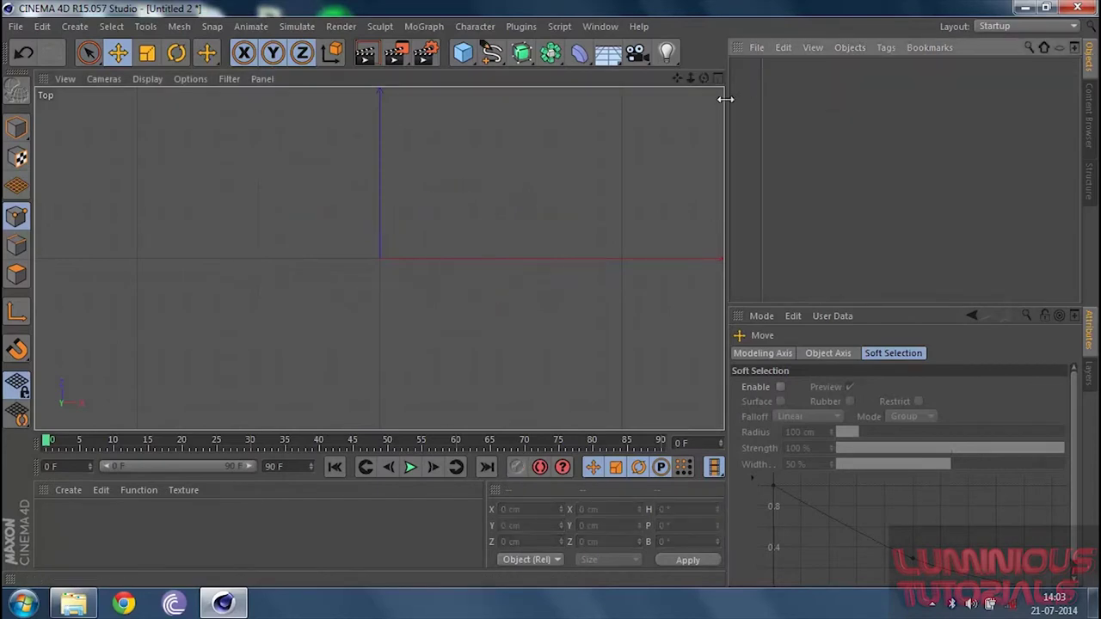
pyautogui.click(490, 52)
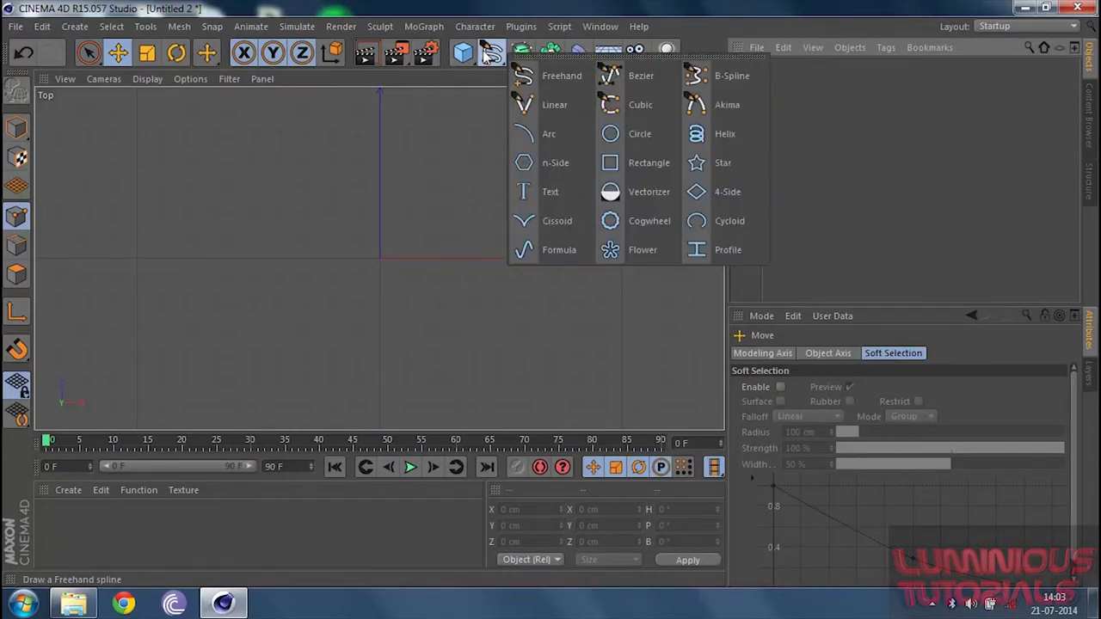
pyautogui.click(545, 77)
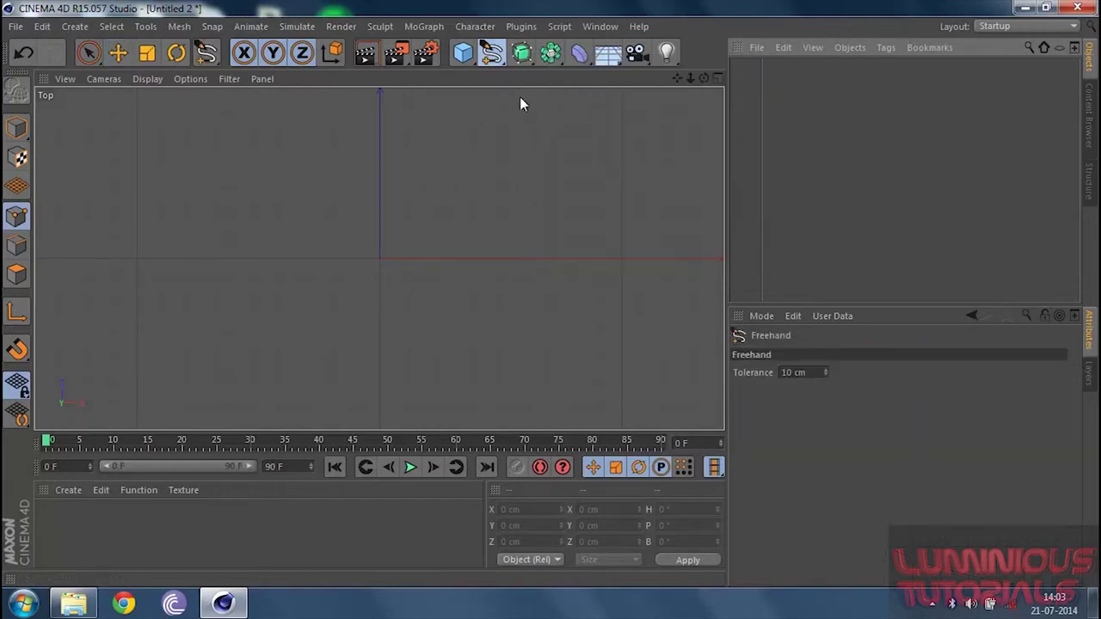
pyautogui.moveTo(322, 144)
pyautogui.mouseDown()
pyautogui.moveTo(241, 173)
pyautogui.moveTo(180, 212)
pyautogui.moveTo(160, 277)
pyautogui.moveTo(179, 323)
pyautogui.moveTo(222, 347)
pyautogui.moveTo(354, 356)
pyautogui.moveTo(444, 346)
pyautogui.moveTo(504, 309)
pyautogui.moveTo(534, 268)
pyautogui.moveTo(527, 214)
pyautogui.moveTo(460, 170)
pyautogui.moveTo(387, 170)
pyautogui.moveTo(346, 182)
pyautogui.moveTo(317, 229)
pyautogui.moveTo(320, 262)
pyautogui.moveTo(372, 279)
pyautogui.moveTo(370, 315)
pyautogui.moveTo(285, 328)
pyautogui.moveTo(252, 309)
pyautogui.moveTo(241, 254)
pyautogui.moveTo(253, 227)
pyautogui.moveTo(392, 127)
pyautogui.moveTo(387, 111)
pyautogui.moveTo(333, 104)
pyautogui.mouseUp()
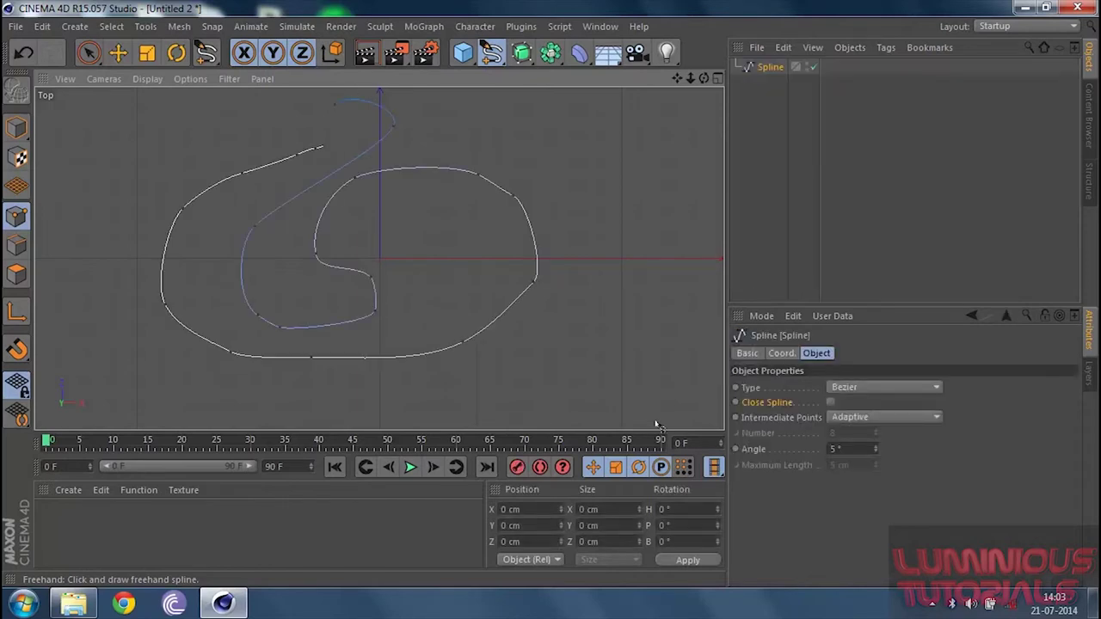
pyautogui.click(830, 401)
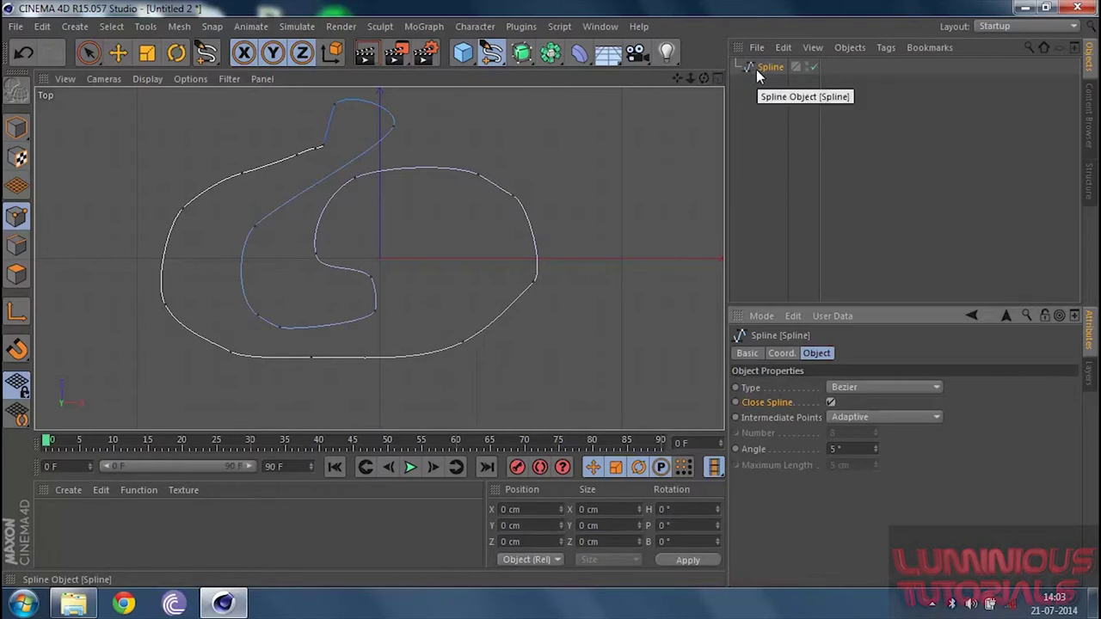
pyautogui.press('Delete')
pyautogui.moveTo(498, 53); pyautogui.dragTo(617, 105)
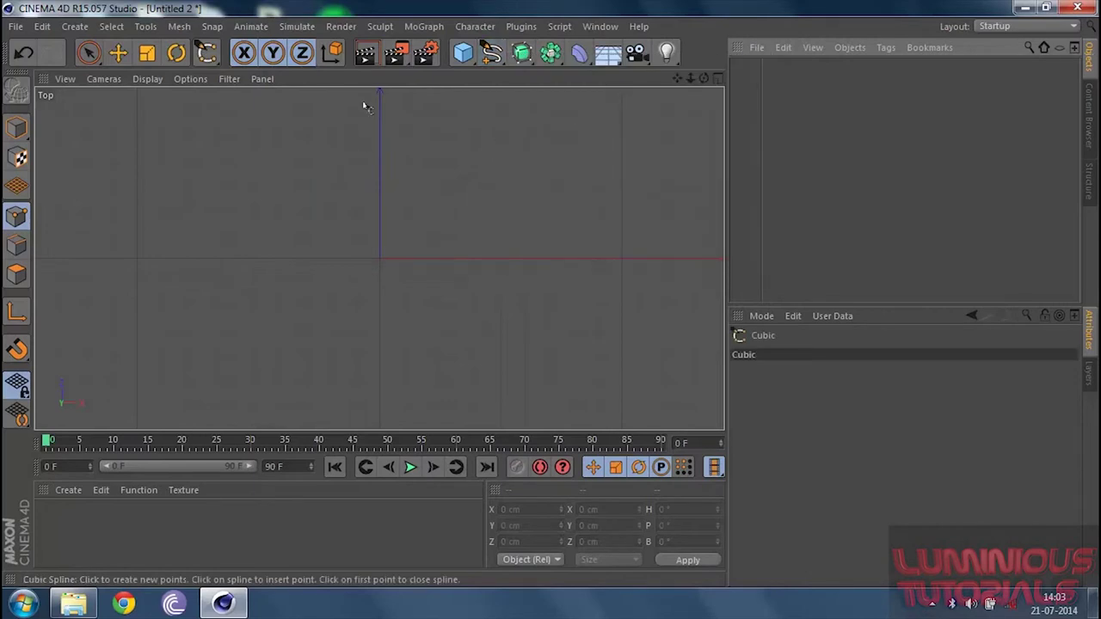
# Step: Draw a looping cubic spline with eight points and enable Close Spline
pyautogui.click(363, 101)
pyautogui.click(206, 226)
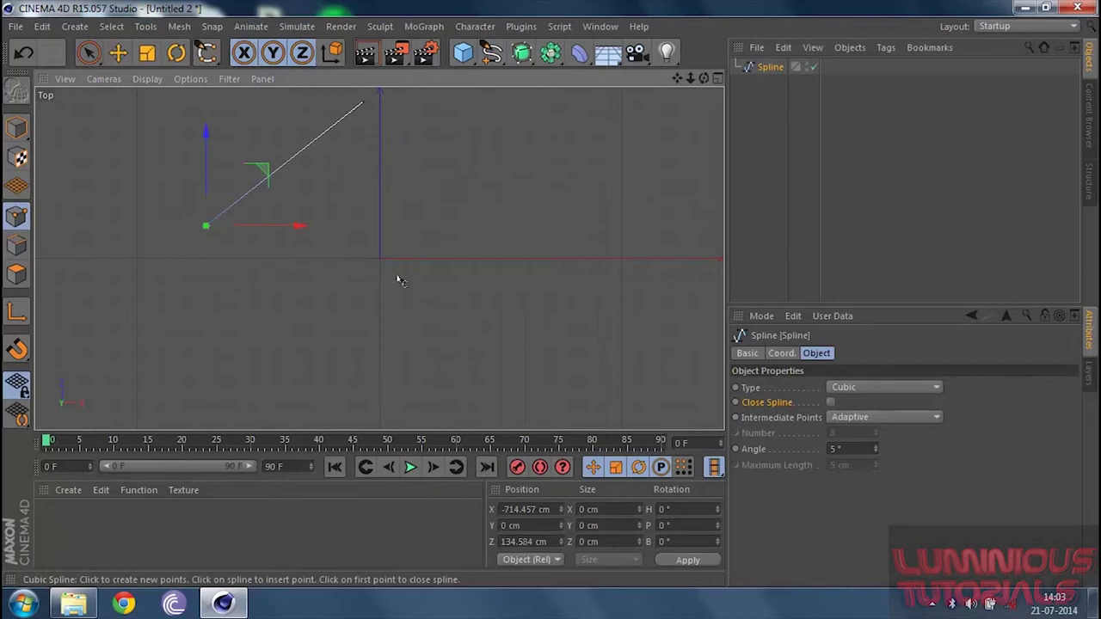
pyautogui.click(435, 222)
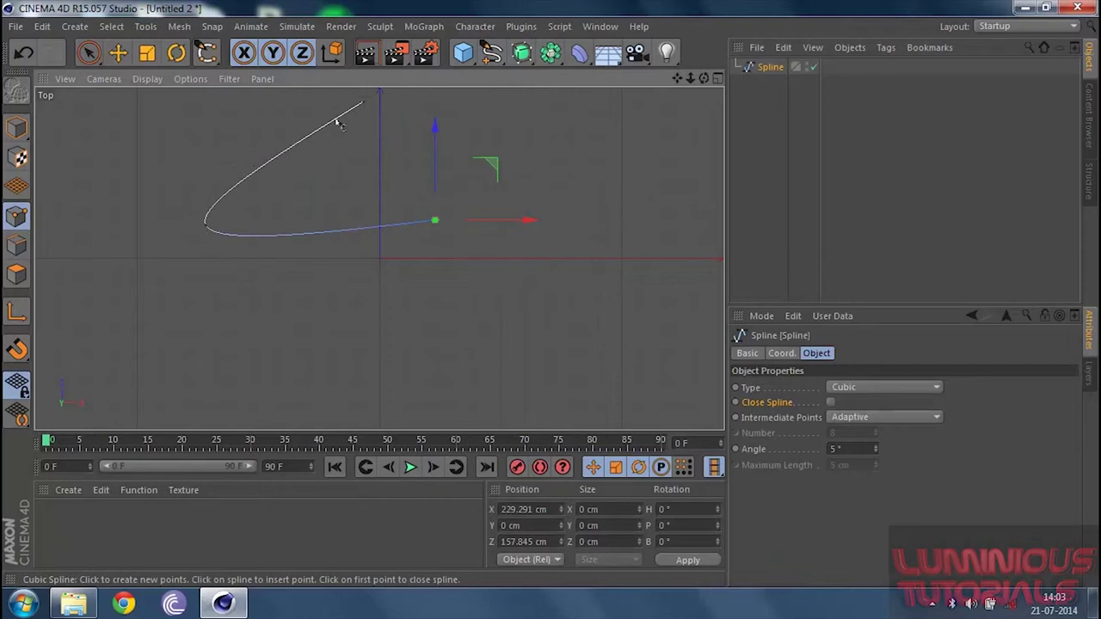
pyautogui.press('Escape')
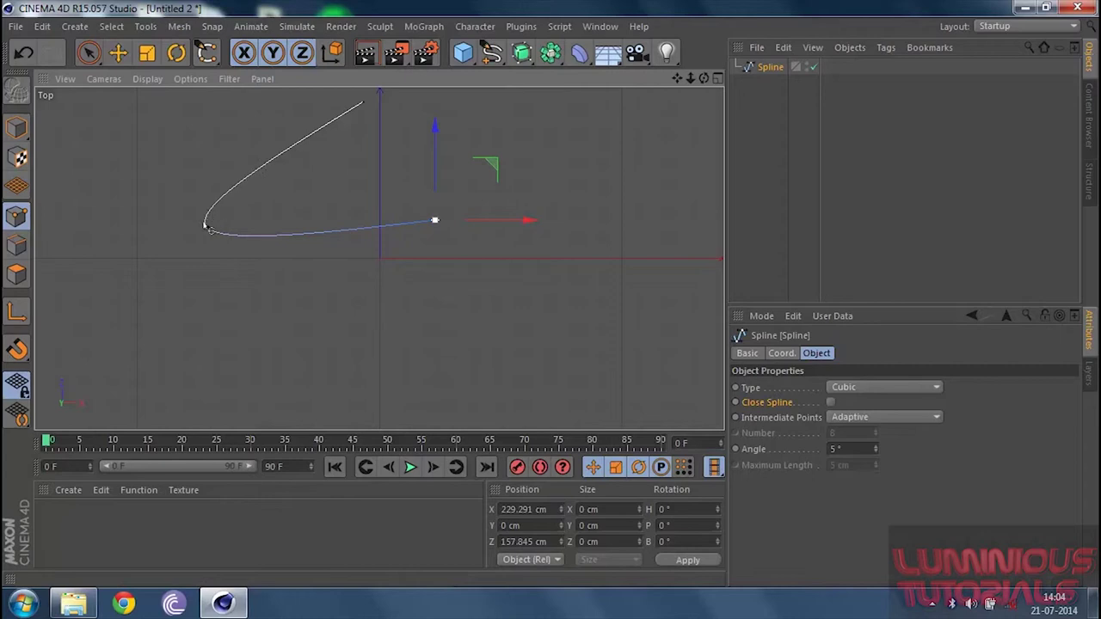
pyautogui.click(435, 222)
pyautogui.click(454, 141)
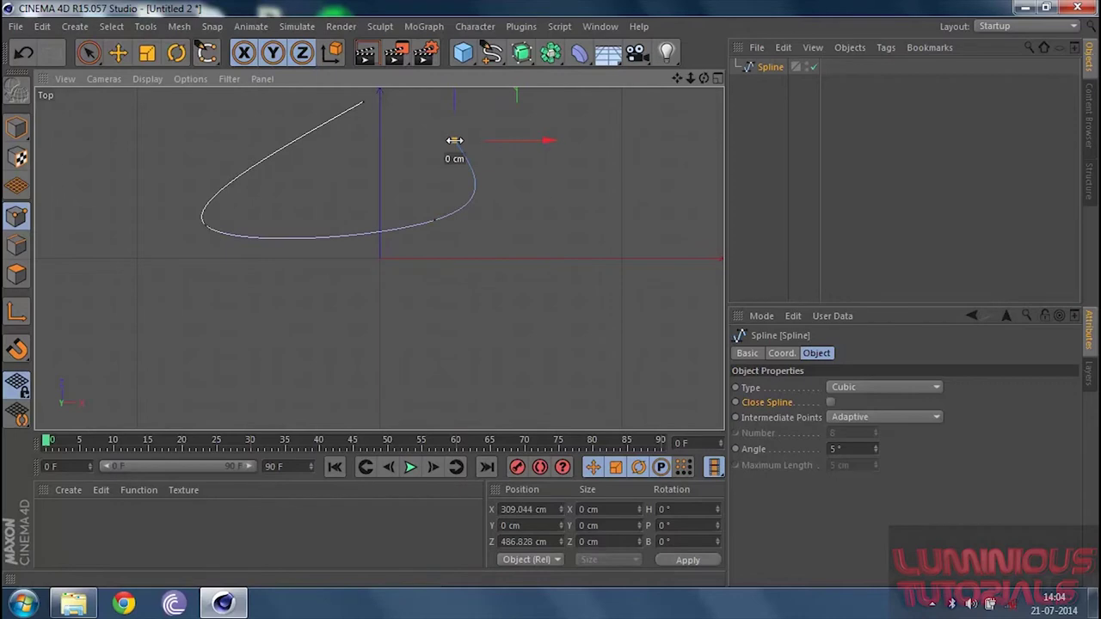
pyautogui.click(372, 169)
pyautogui.click(297, 205)
pyautogui.click(369, 121)
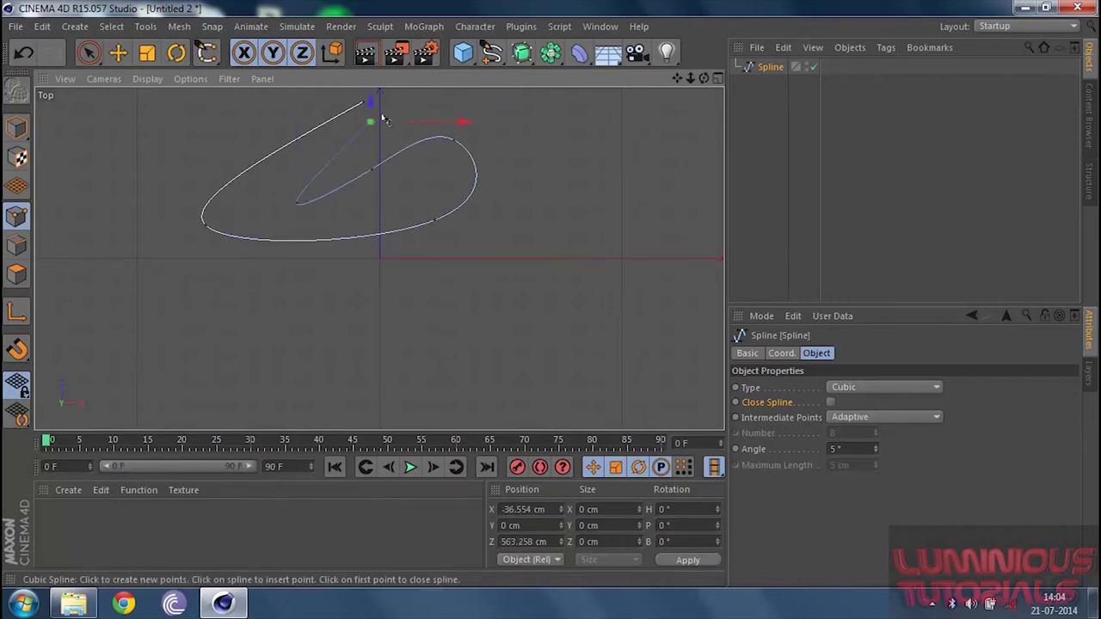
pyautogui.click(831, 401)
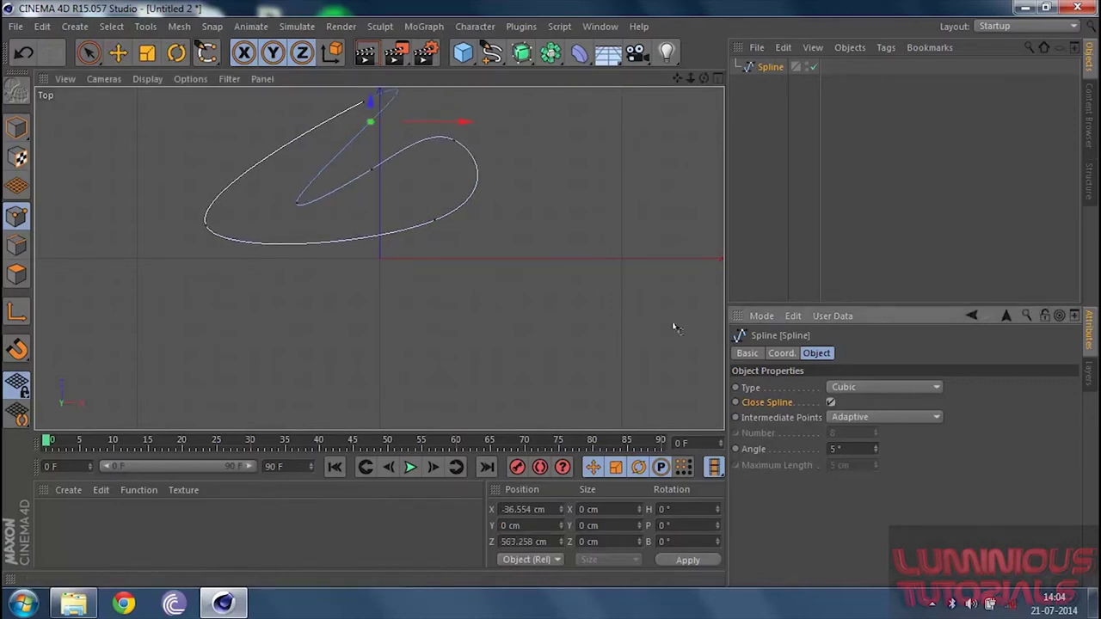
# Step: Reshape the cubic loop by moving its left, inner and right-hand points with Live Selection
pyautogui.click(88, 52)
pyautogui.moveTo(207, 223); pyautogui.dragTo(168, 176)
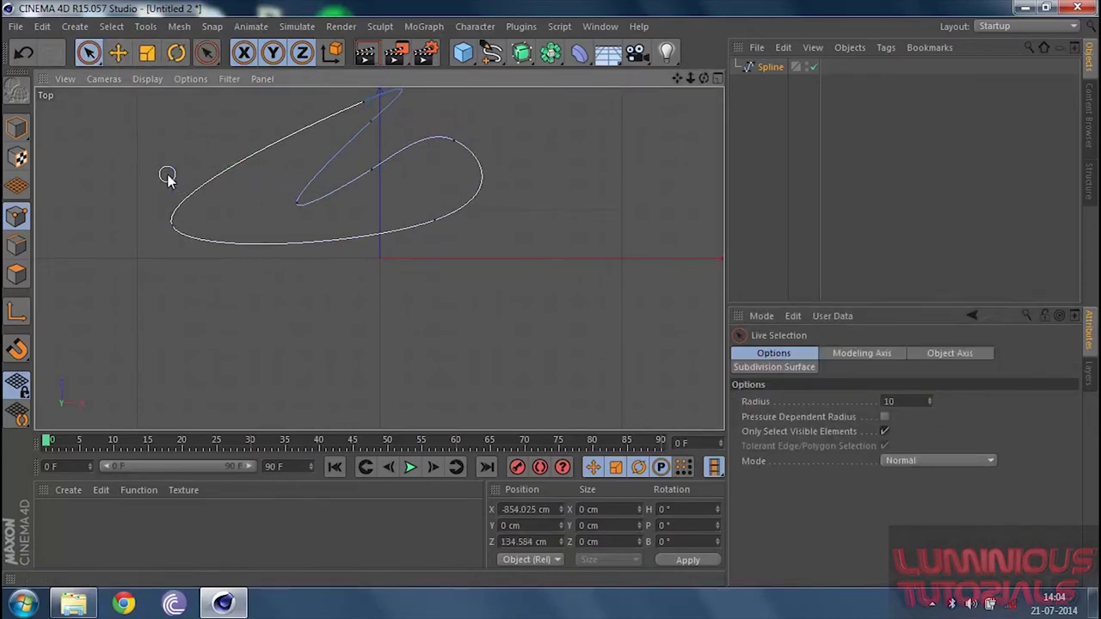
pyautogui.click(174, 226)
pyautogui.moveTo(169, 175); pyautogui.dragTo(169, 145)
pyautogui.click(297, 203)
pyautogui.moveTo(296, 164); pyautogui.dragTo(296, 124)
pyautogui.moveTo(348, 167); pyautogui.dragTo(392, 165)
pyautogui.click(448, 138)
pyautogui.moveTo(516, 145); pyautogui.dragTo(565, 140)
pyautogui.moveTo(504, 101); pyautogui.dragTo(506, 112)
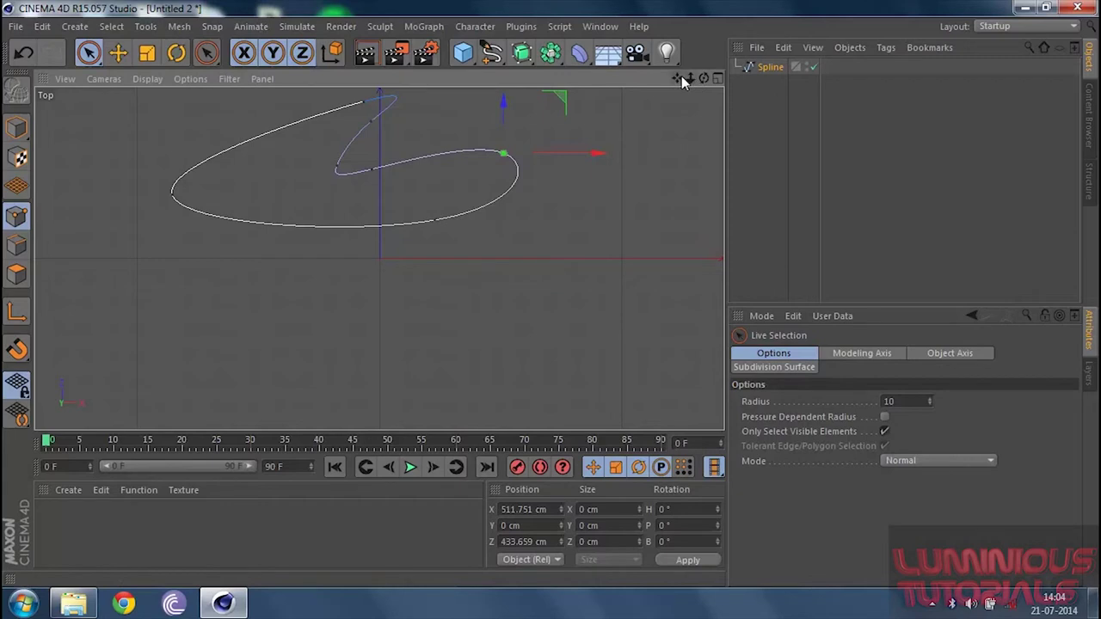
# Step: Select the Spline object and delete it, emptying the Top view
pyautogui.moveTo(681, 75); pyautogui.dragTo(719, 131)
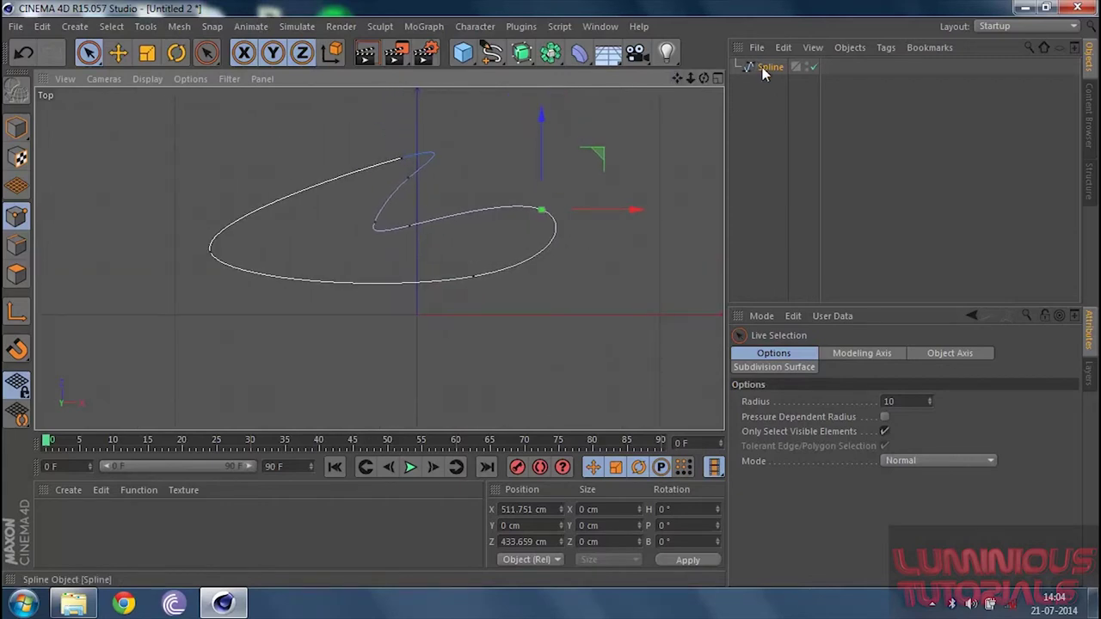
pyautogui.click(763, 69)
pyautogui.press('Delete')
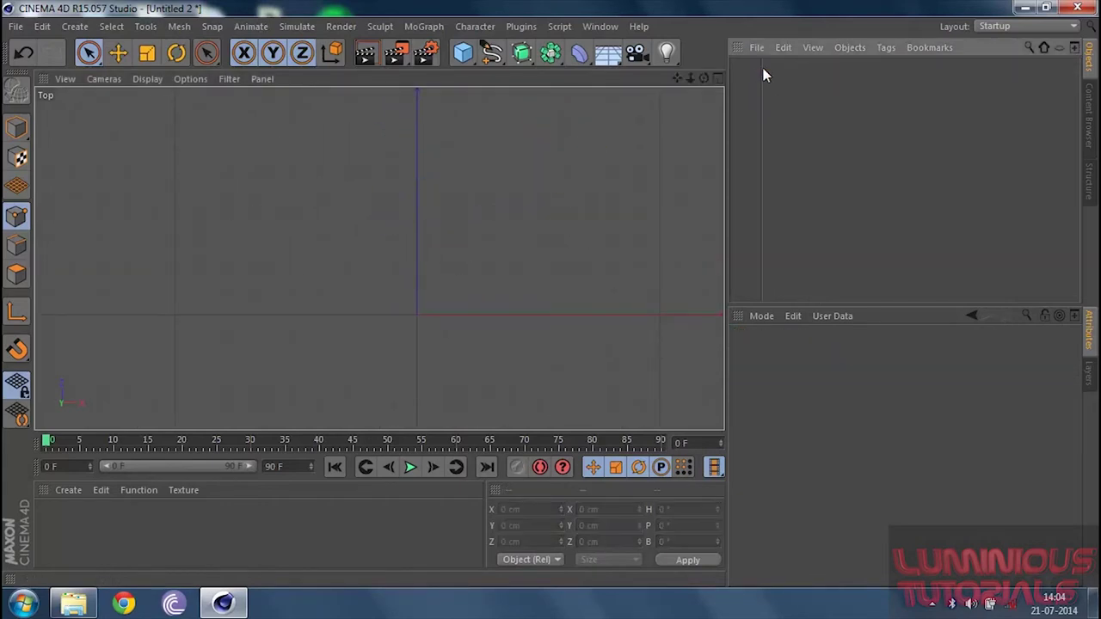
# Step: Draw a six-point linear spline outline and close it into a loop
pyautogui.click(491, 53)
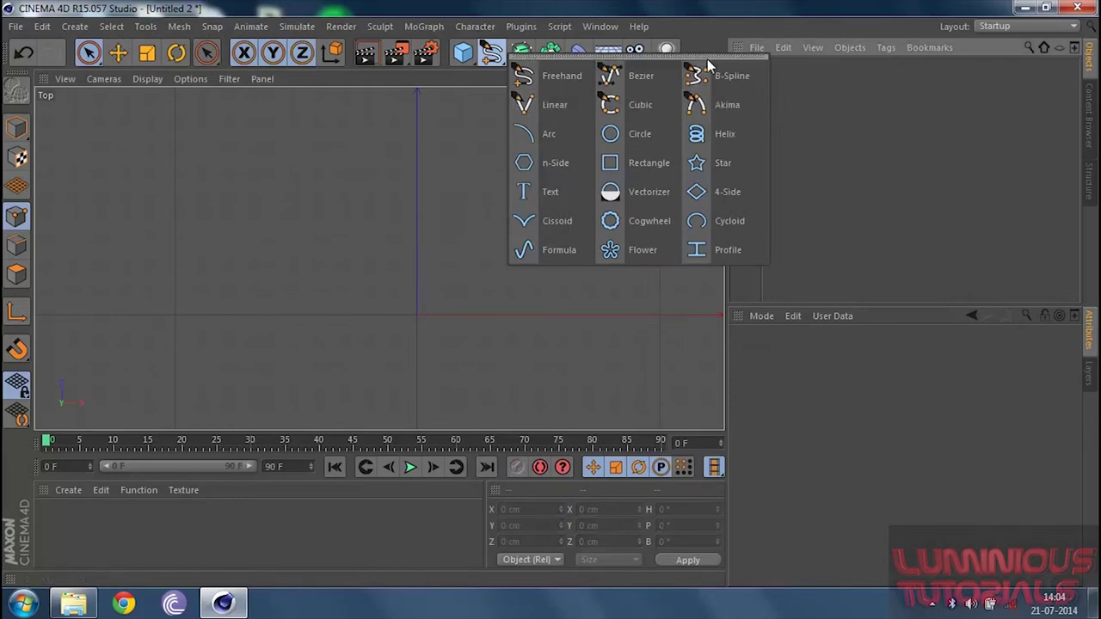
pyautogui.click(549, 104)
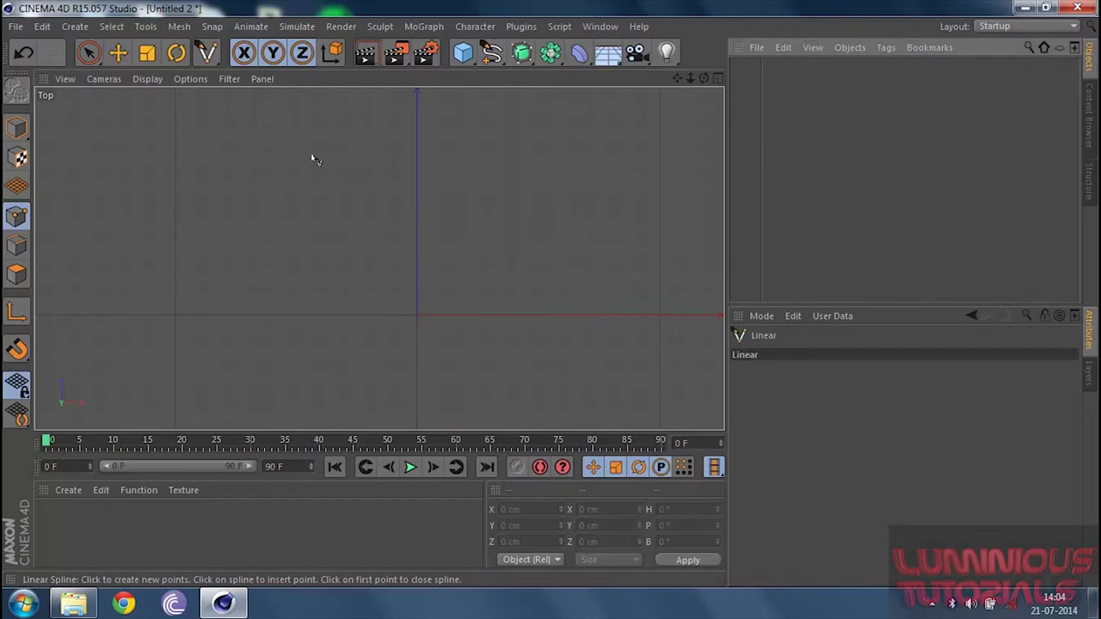
pyautogui.click(310, 121)
pyautogui.click(174, 243)
pyautogui.click(303, 353)
pyautogui.click(703, 236)
pyautogui.click(513, 137)
pyautogui.click(387, 160)
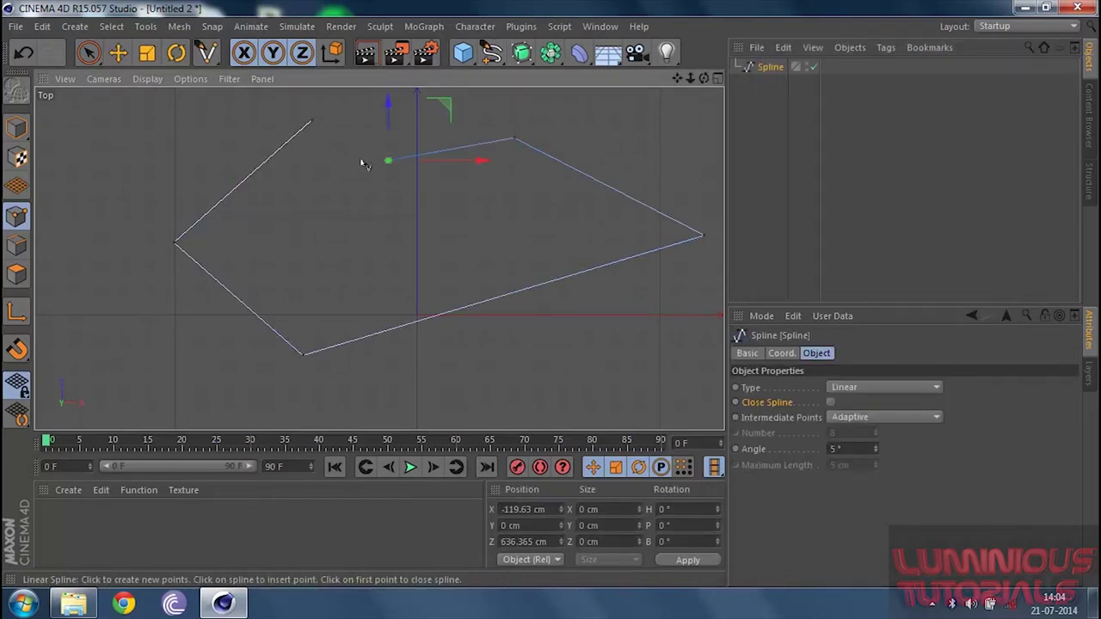
pyautogui.click(830, 402)
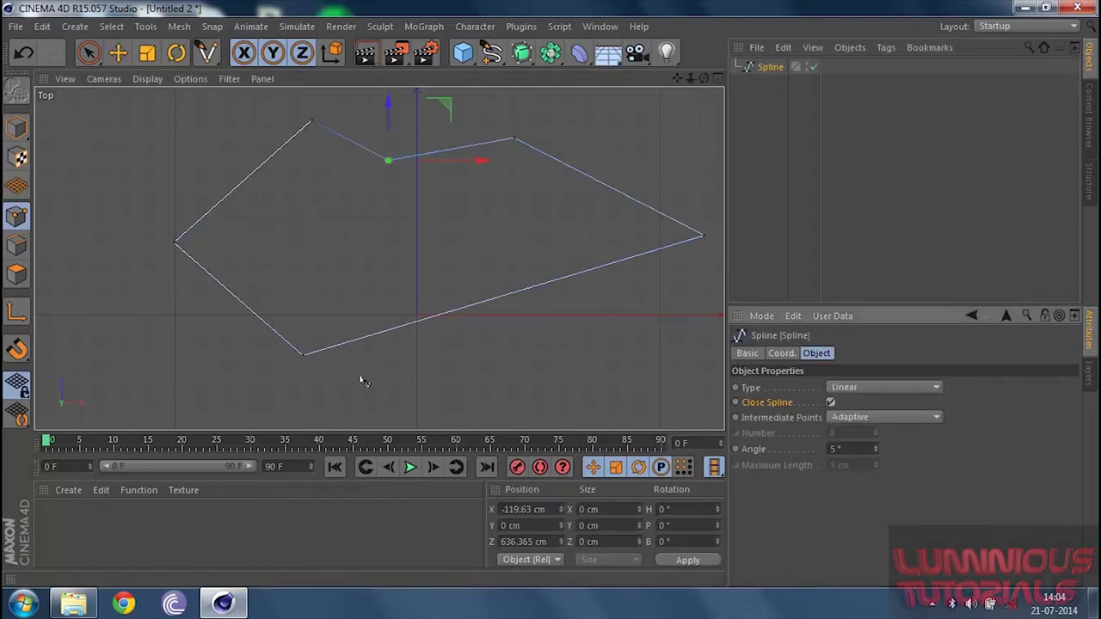
# Step: Reverse the point sequence of the closed linear spline
pyautogui.click(736, 94)
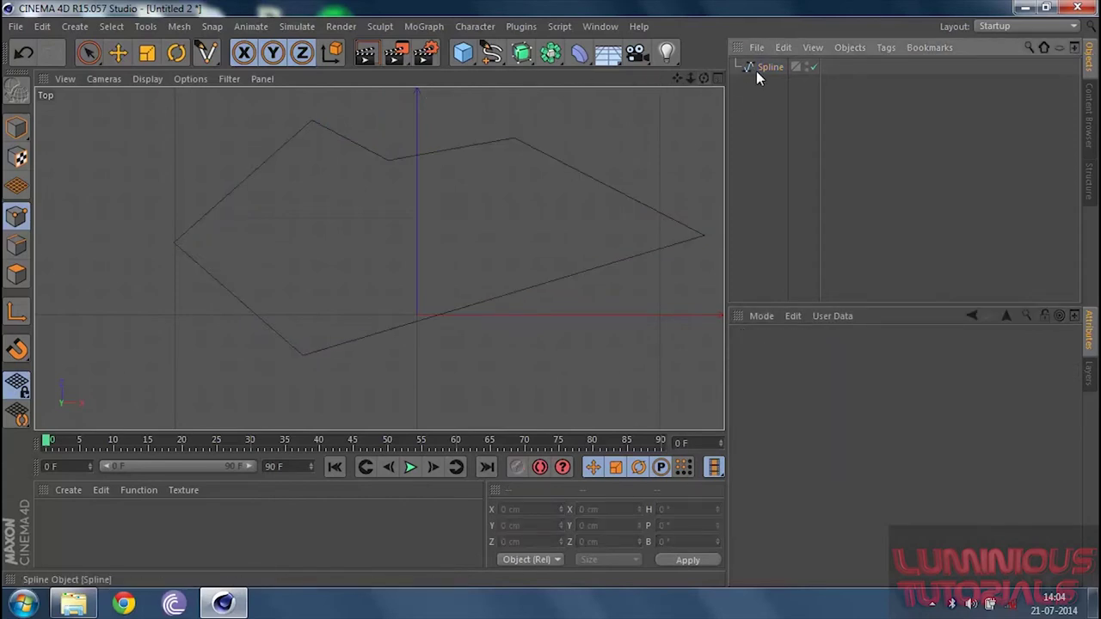
pyautogui.click(756, 70)
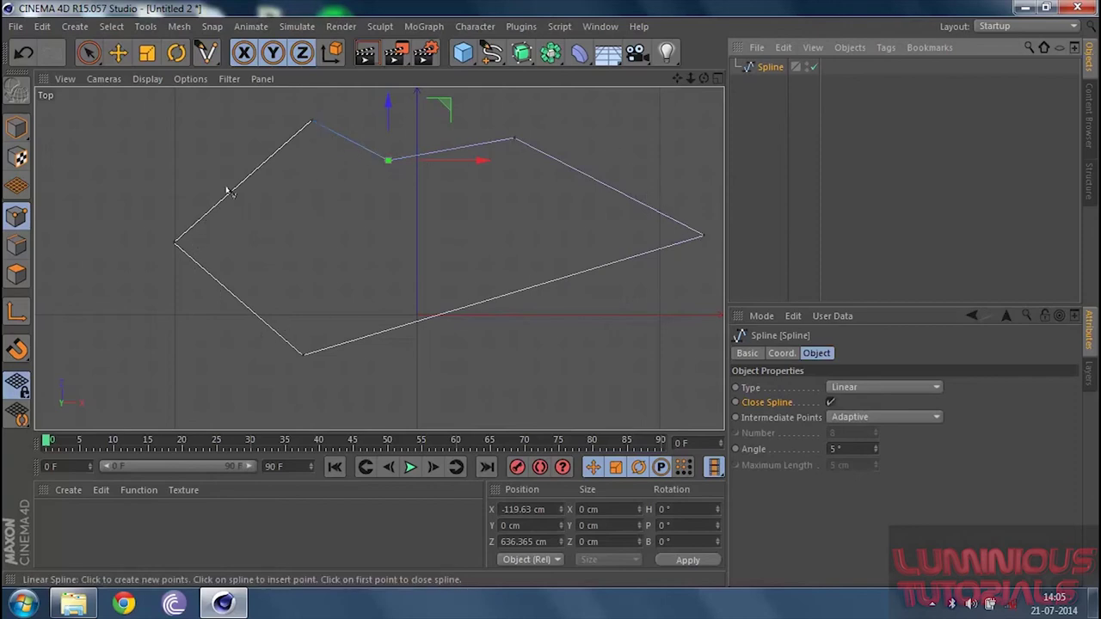
pyautogui.rightClick(360, 144)
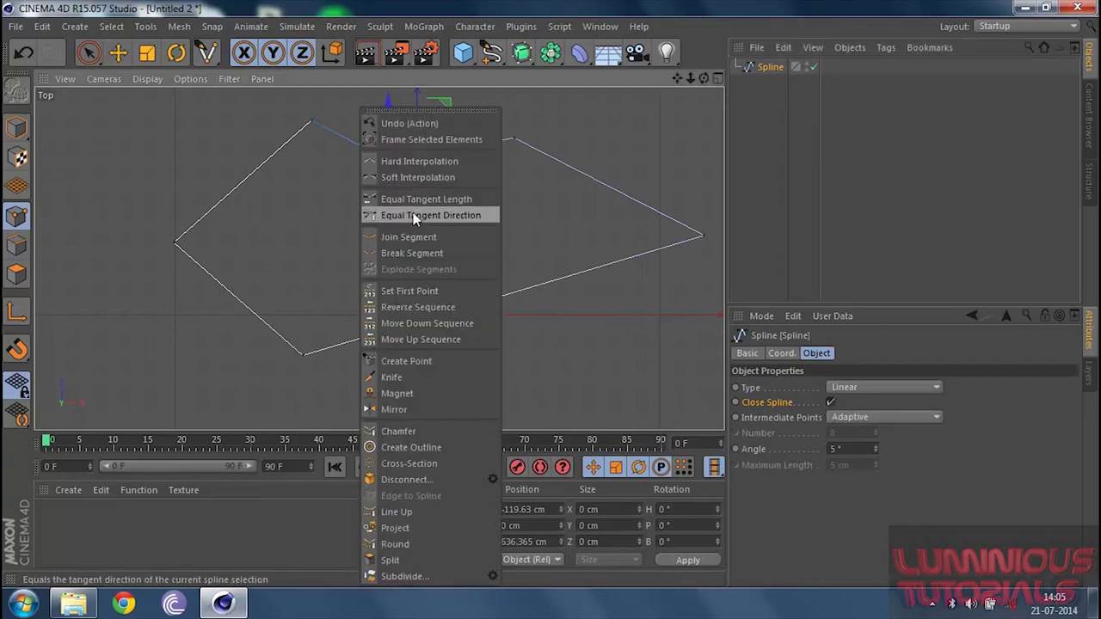
pyautogui.click(423, 303)
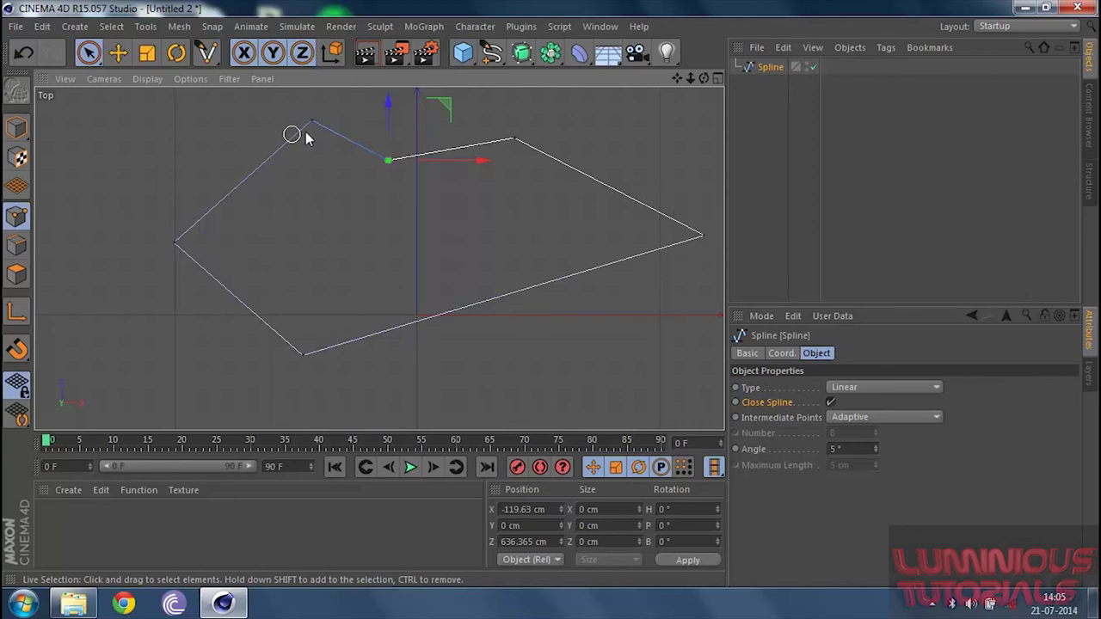
# Step: Delete the linear spline and return to a single maximized Perspective view
pyautogui.click(748, 105)
pyautogui.click(744, 66)
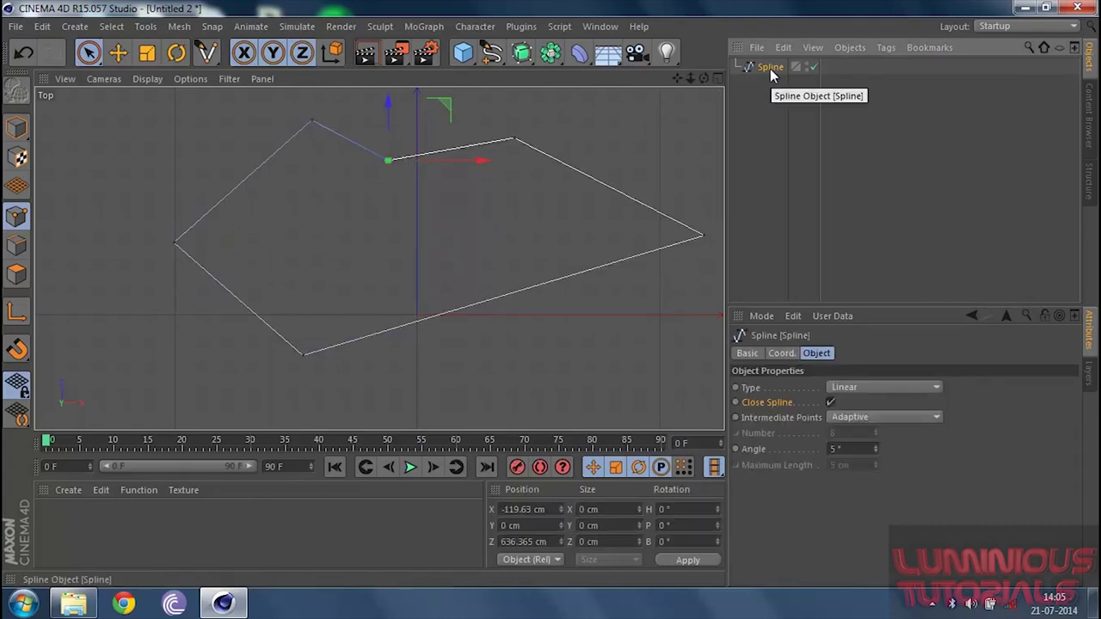
pyautogui.press('Delete')
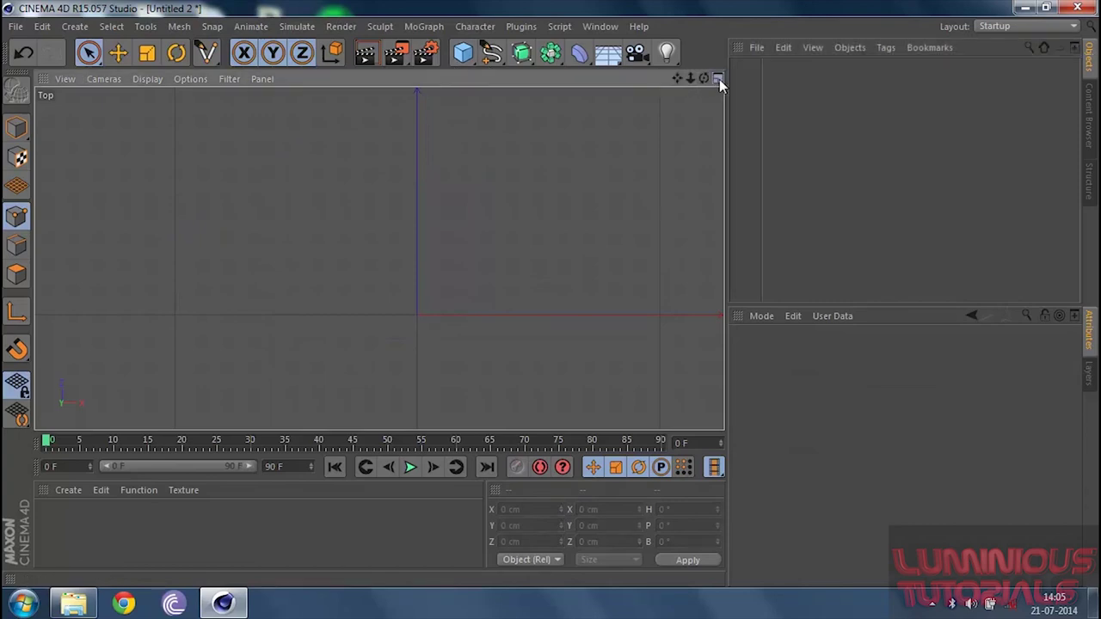
pyautogui.click(718, 79)
pyautogui.click(371, 78)
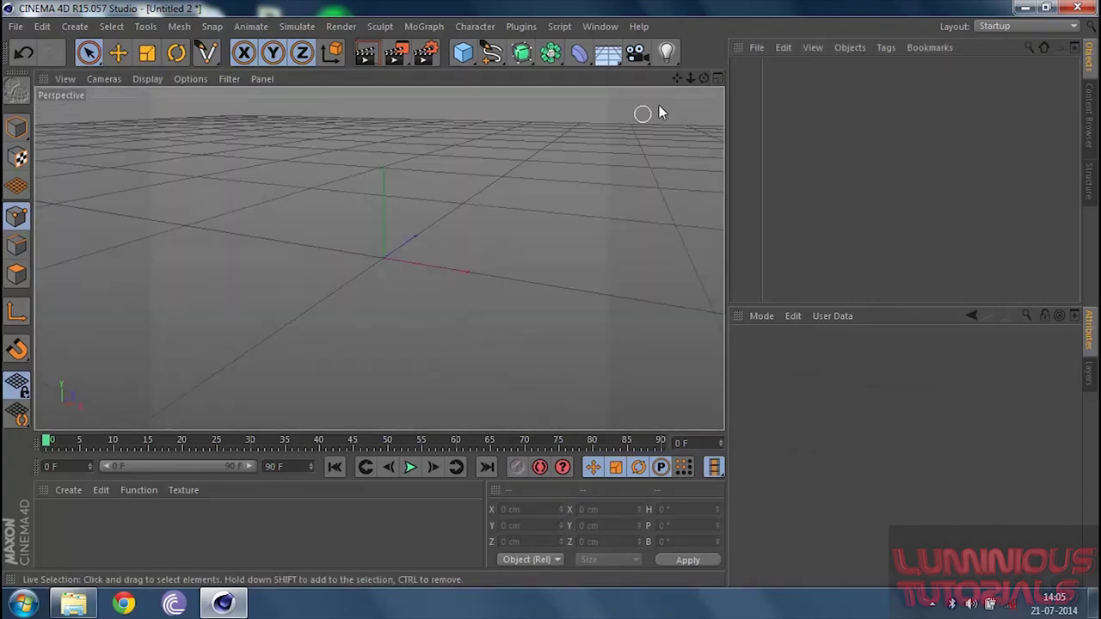